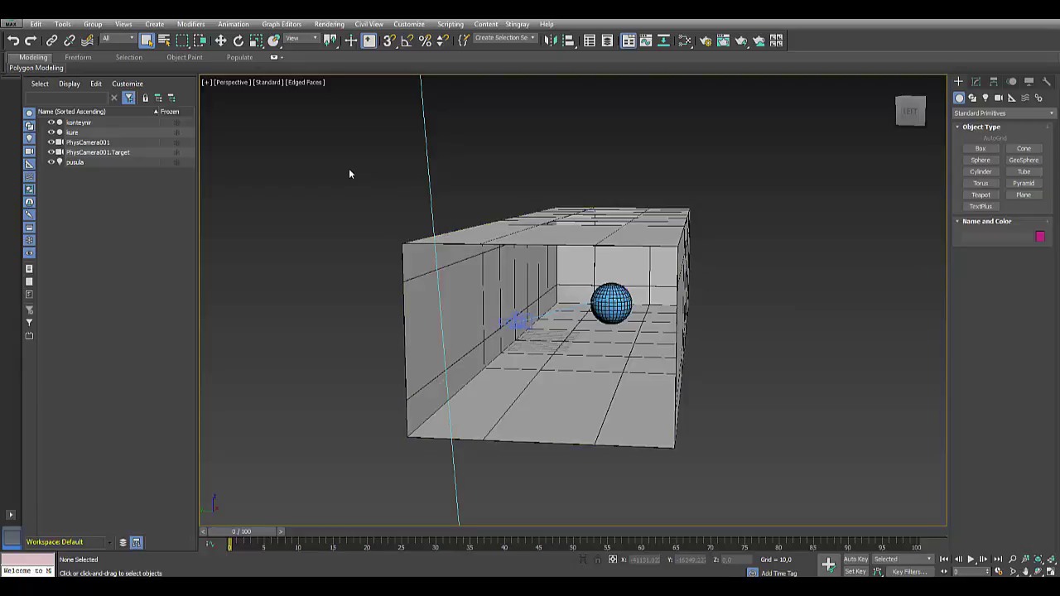
# Step: Open Viewport Per-View Settings and check the View Setting Presets list, still on Standard
pyautogui.click(123, 23)
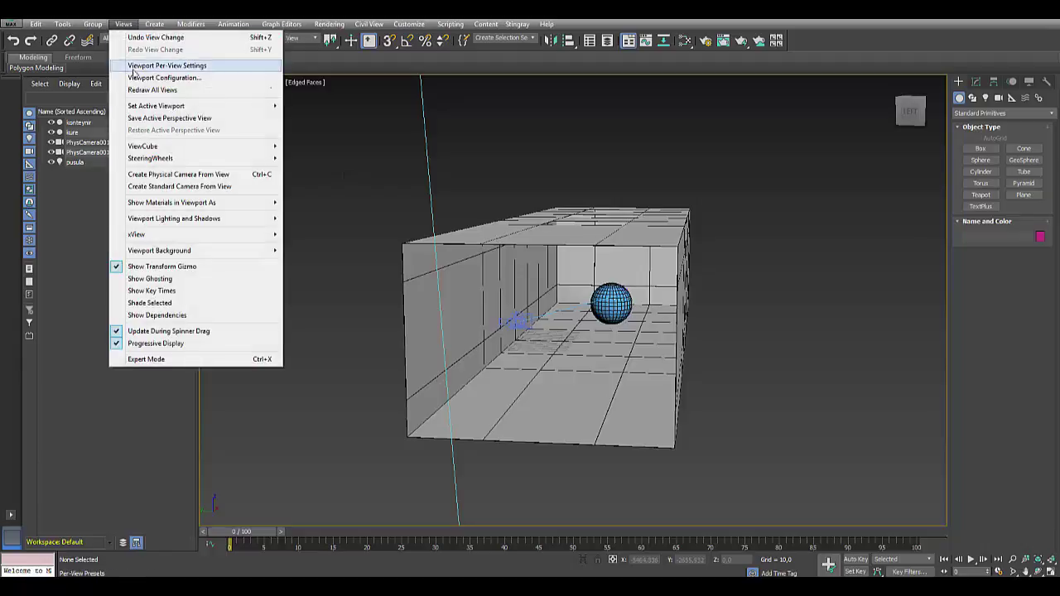
pyautogui.click(191, 67)
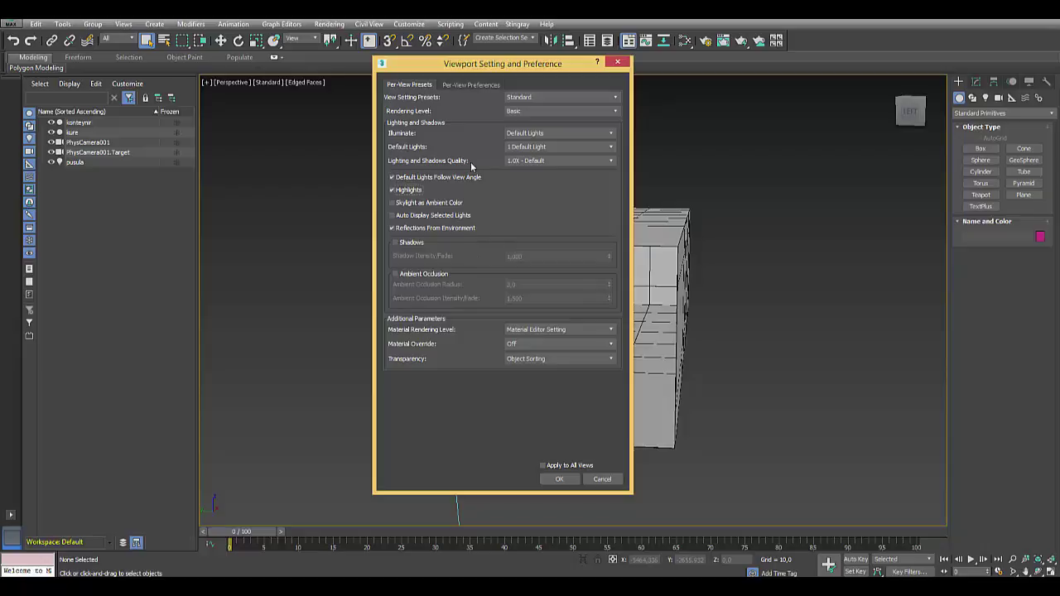
pyautogui.click(534, 97)
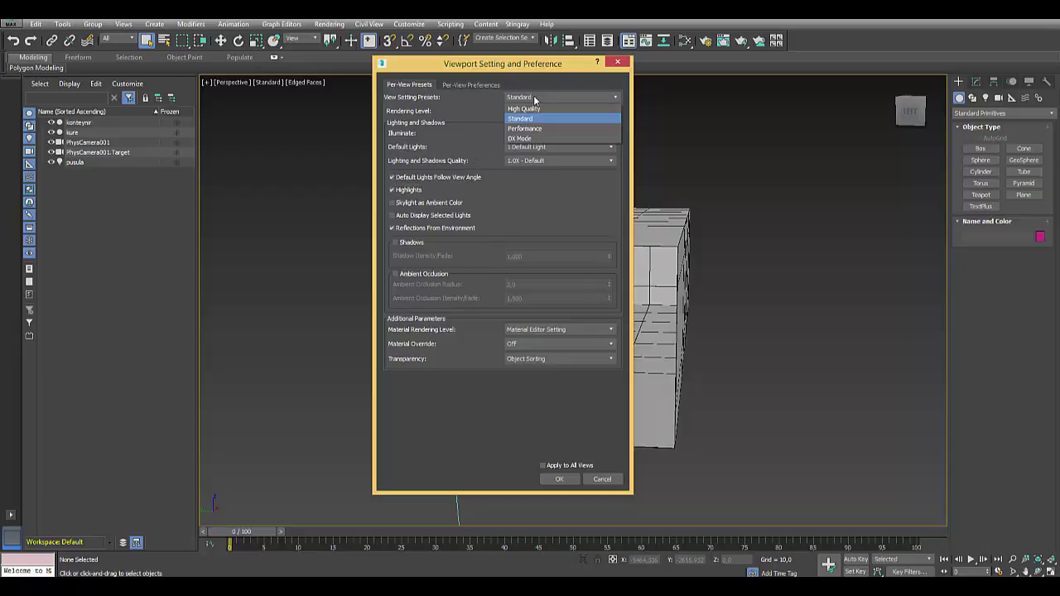
pyautogui.click(455, 116)
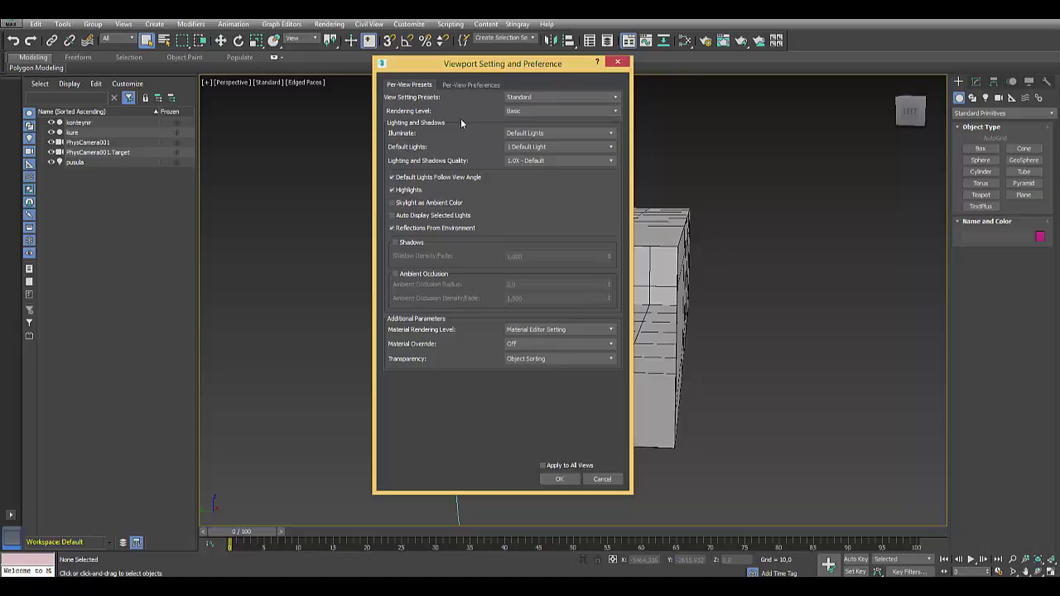
pyautogui.click(537, 98)
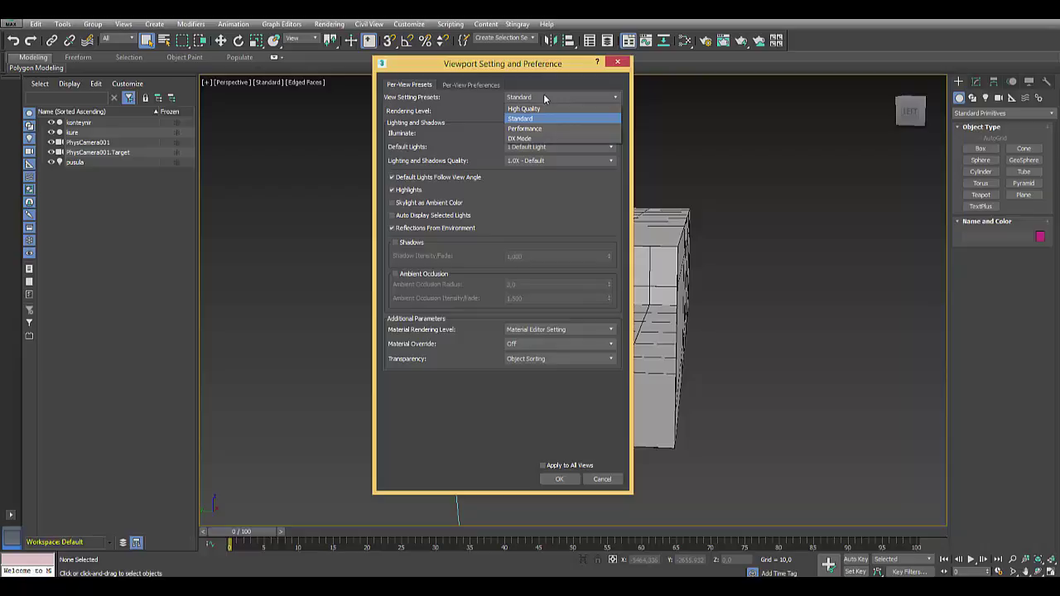
# Step: Switch the view preset to High Quality, keep Lighting and Shadows Quality at 1.0X - Default, and apply
pyautogui.click(538, 98)
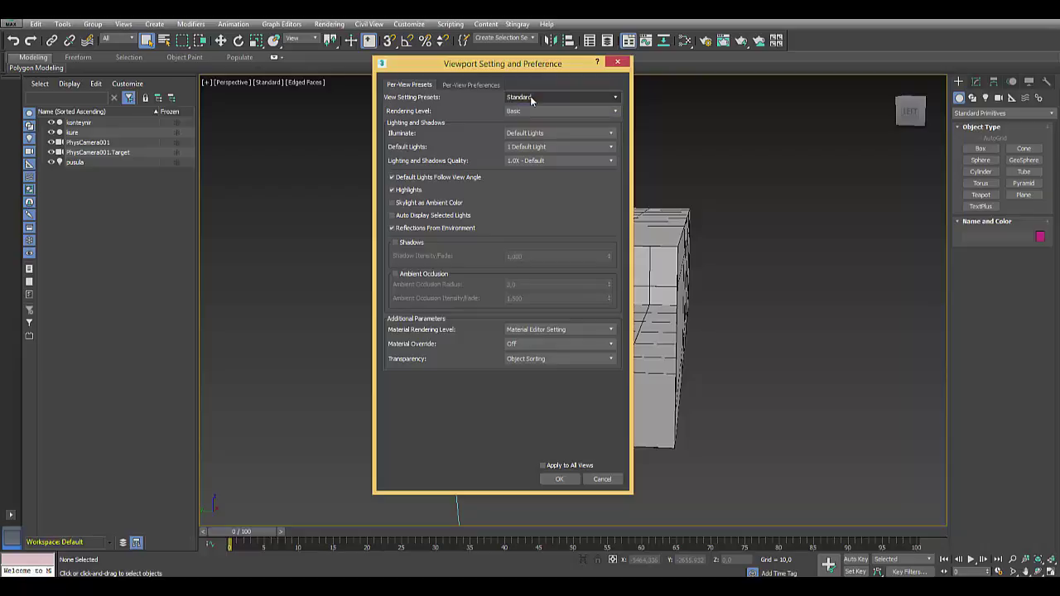
pyautogui.click(532, 97)
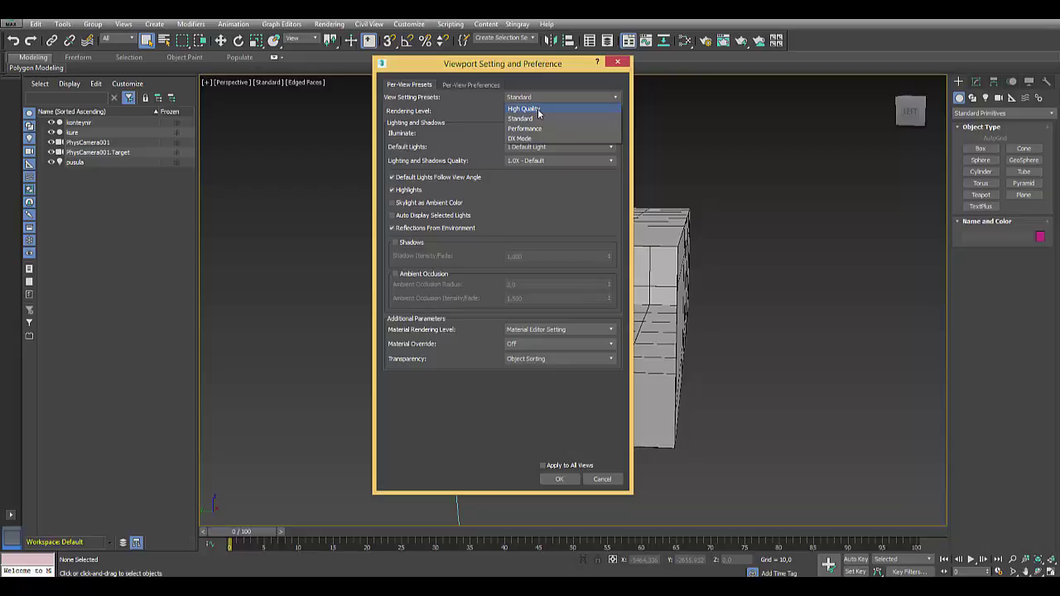
pyautogui.click(538, 111)
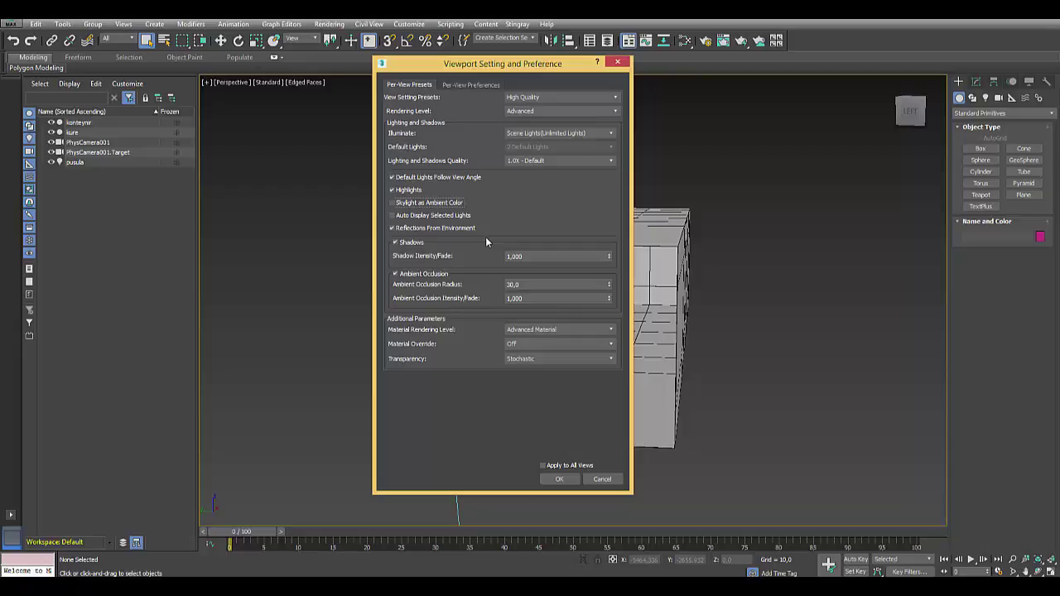
pyautogui.click(556, 161)
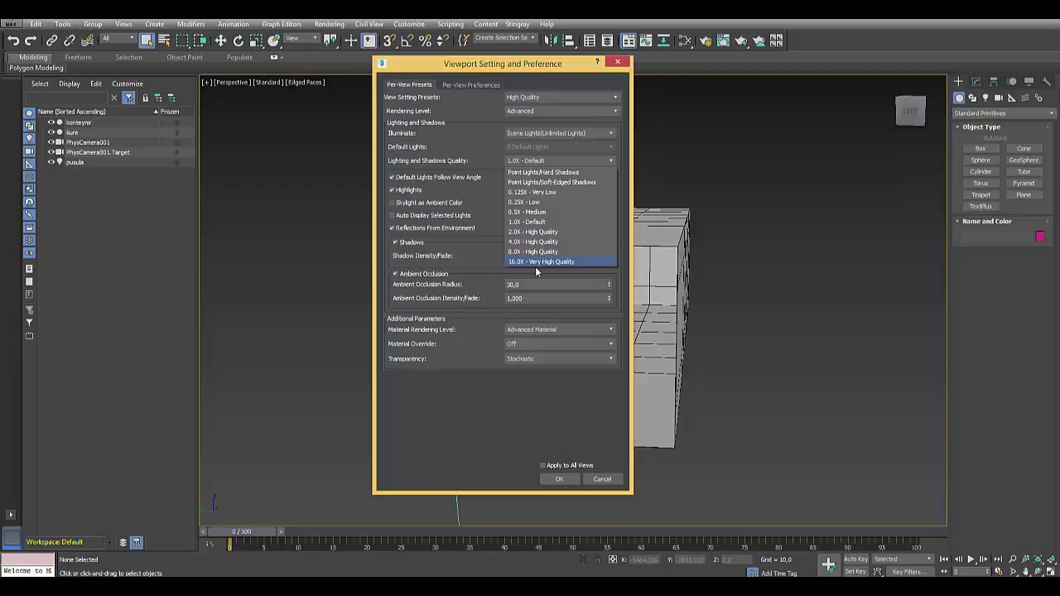
pyautogui.click(466, 262)
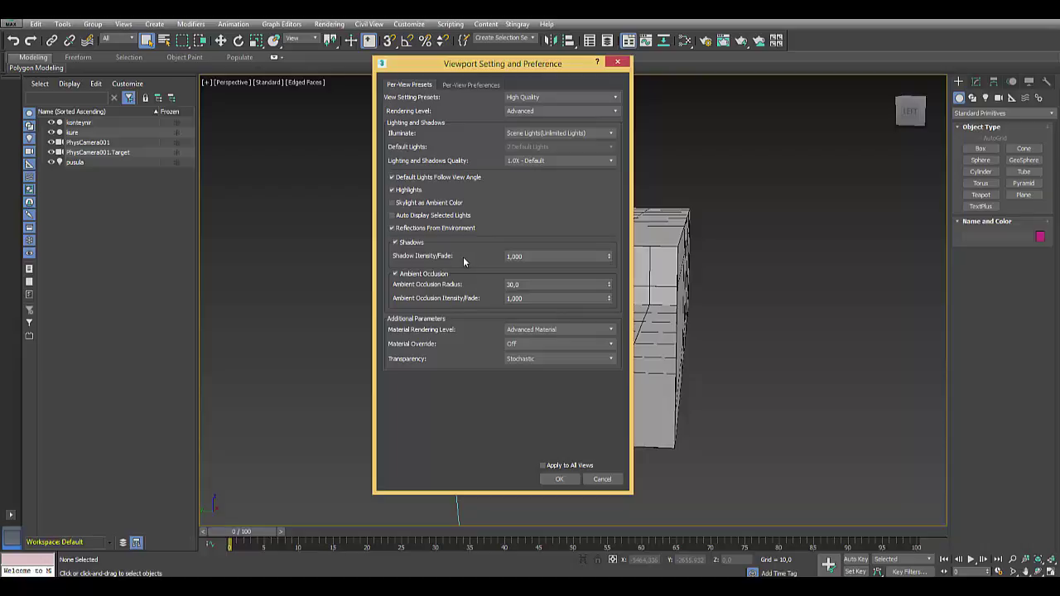
pyautogui.click(550, 161)
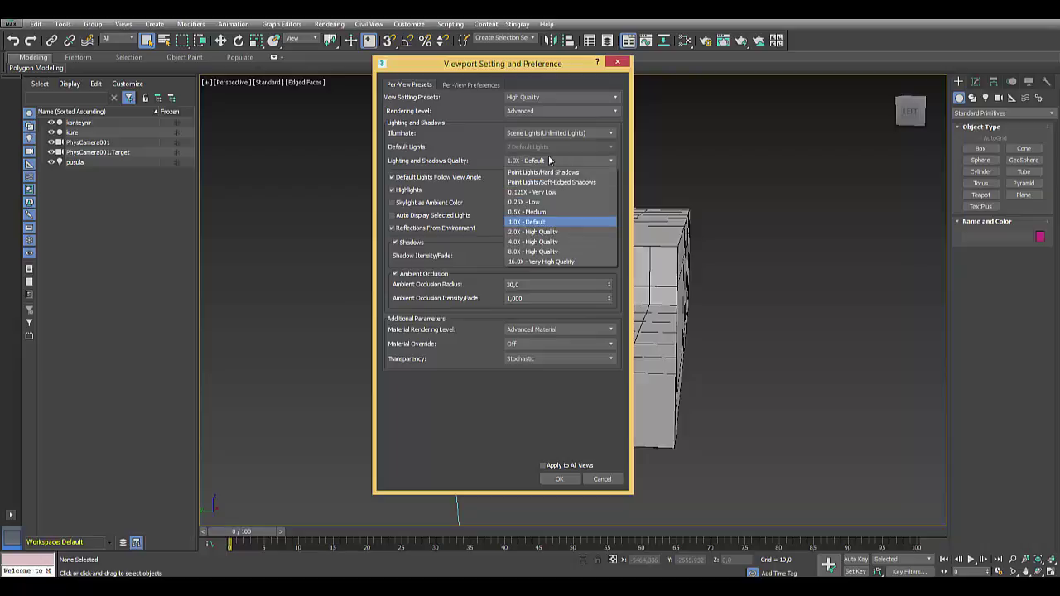
pyautogui.click(484, 180)
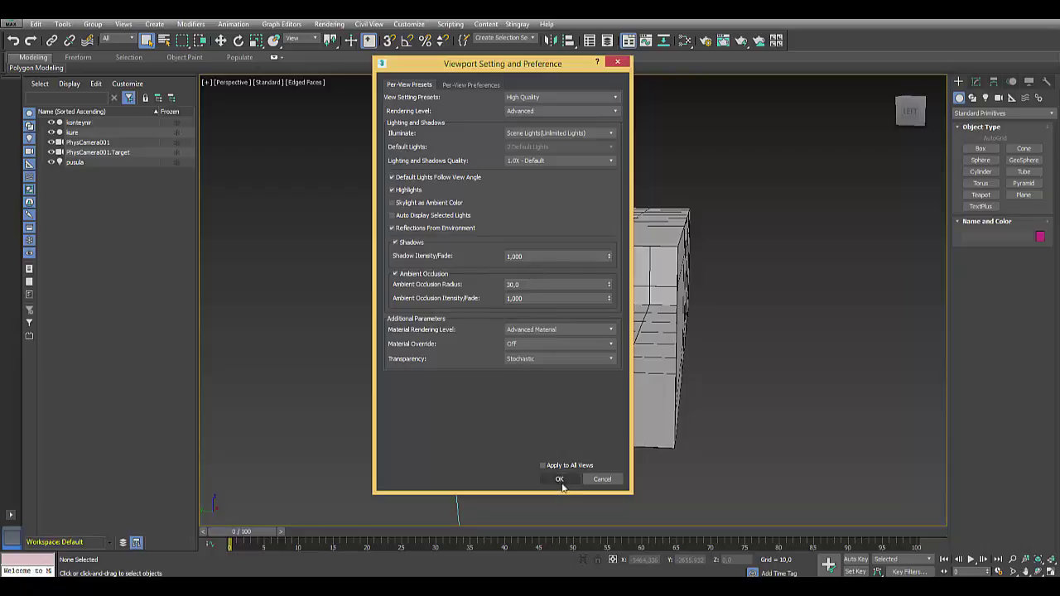
pyautogui.click(560, 480)
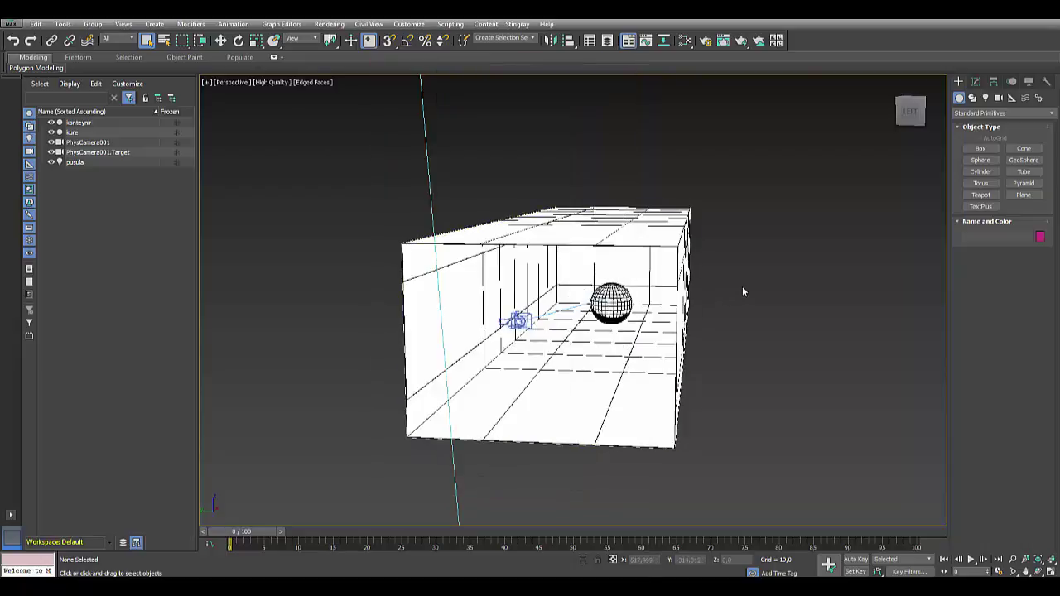
# Step: Orbit and zoom around the container room to inspect its white, shadowed High Quality shading
pyautogui.moveTo(737, 275)
pyautogui.keyDown('alt'); pyautogui.mouseDown(button='middle')
pyautogui.moveTo(789, 266)
pyautogui.moveTo(744, 278)
pyautogui.moveTo(750, 268)
pyautogui.mouseUp(button='middle'); pyautogui.keyUp('alt')
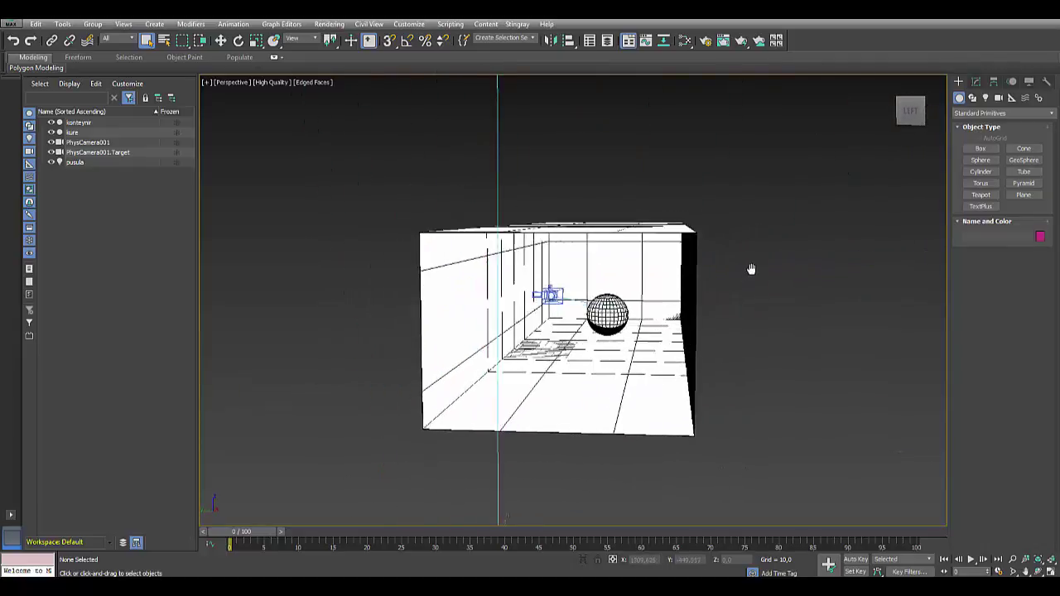
pyautogui.scroll(5, 654, 319)
pyautogui.scroll(2, 654, 319)
pyautogui.scroll(-7, 657, 323)
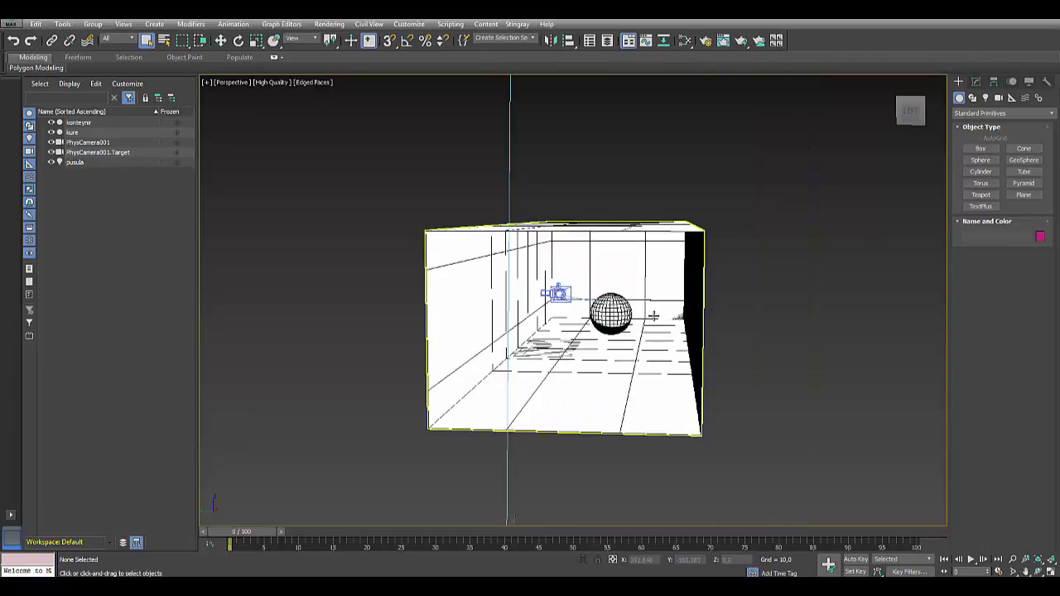
pyautogui.scroll(5, 656, 310)
pyautogui.scroll(-1, 656, 308)
pyautogui.scroll(1, 656, 309)
pyautogui.scroll(-6, 656, 308)
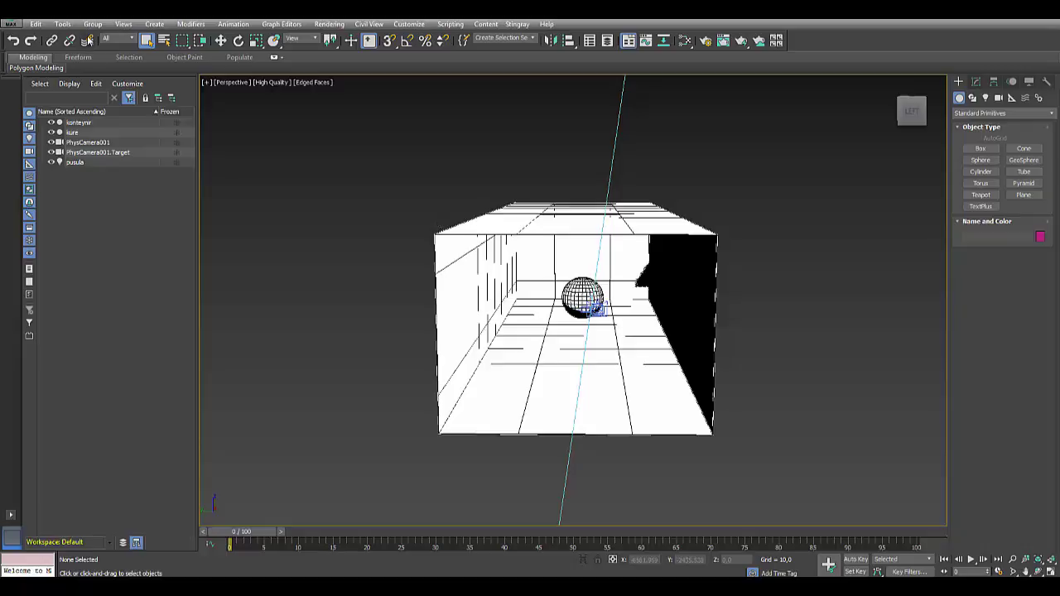
pyautogui.click(124, 23)
pyautogui.moveTo(150, 158)
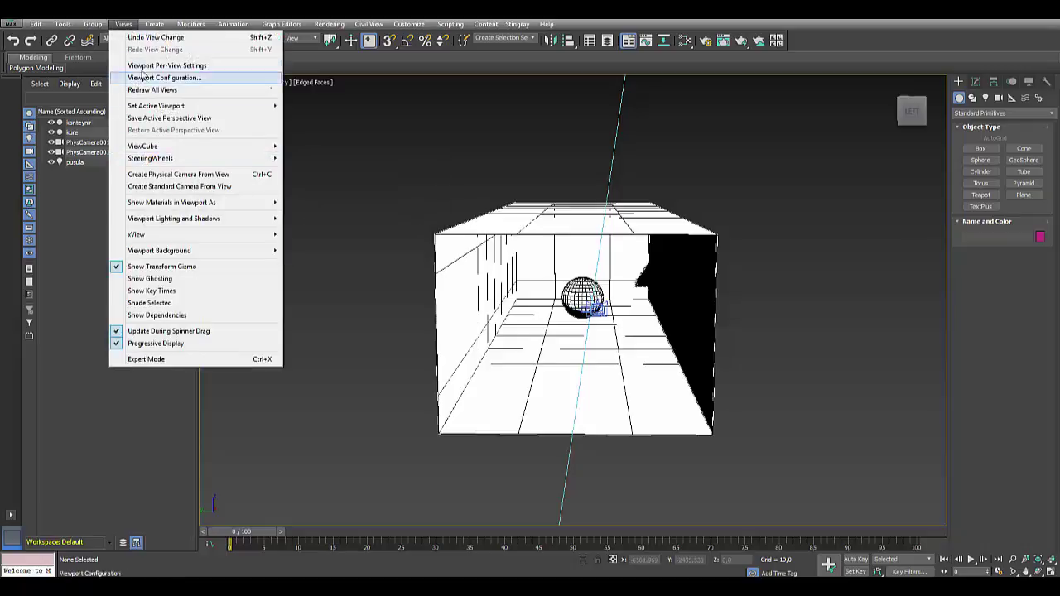
# Step: Set Material Override to Override with Fast Shader in the per-view settings and apply it
pyautogui.click(184, 66)
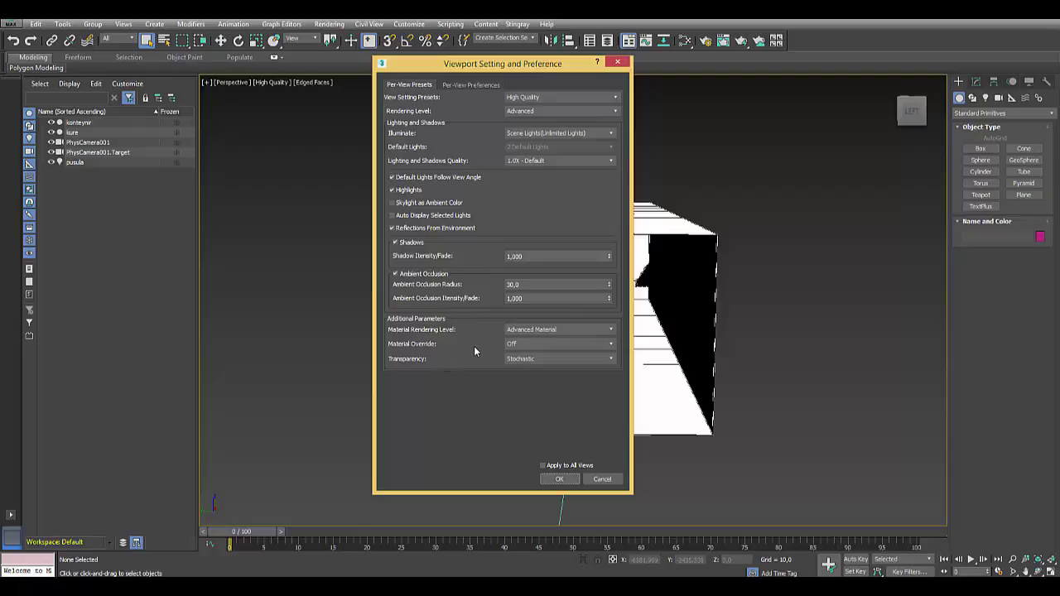
pyautogui.click(543, 344)
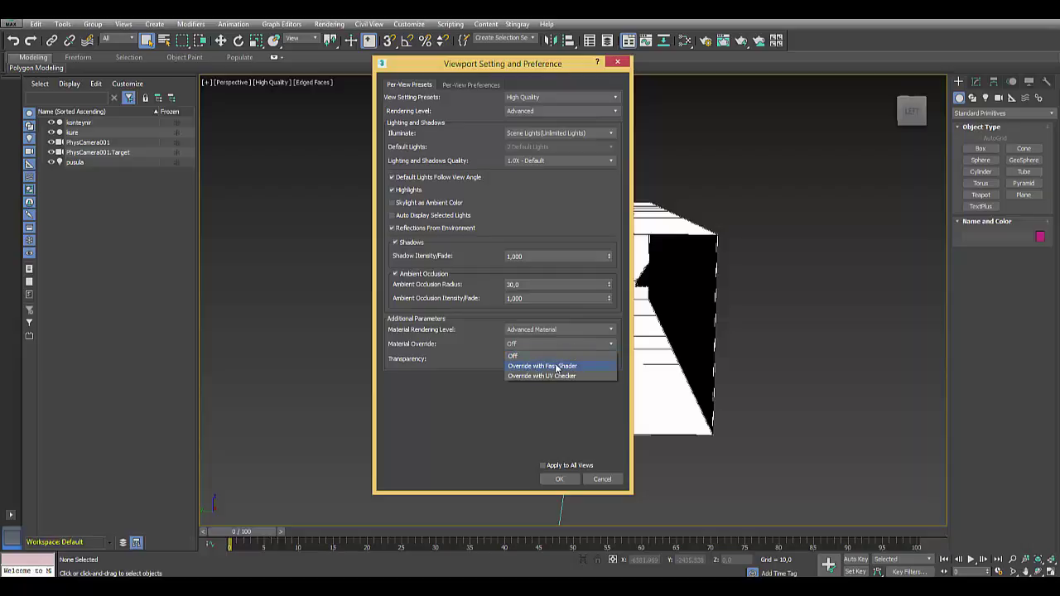
pyautogui.click(556, 367)
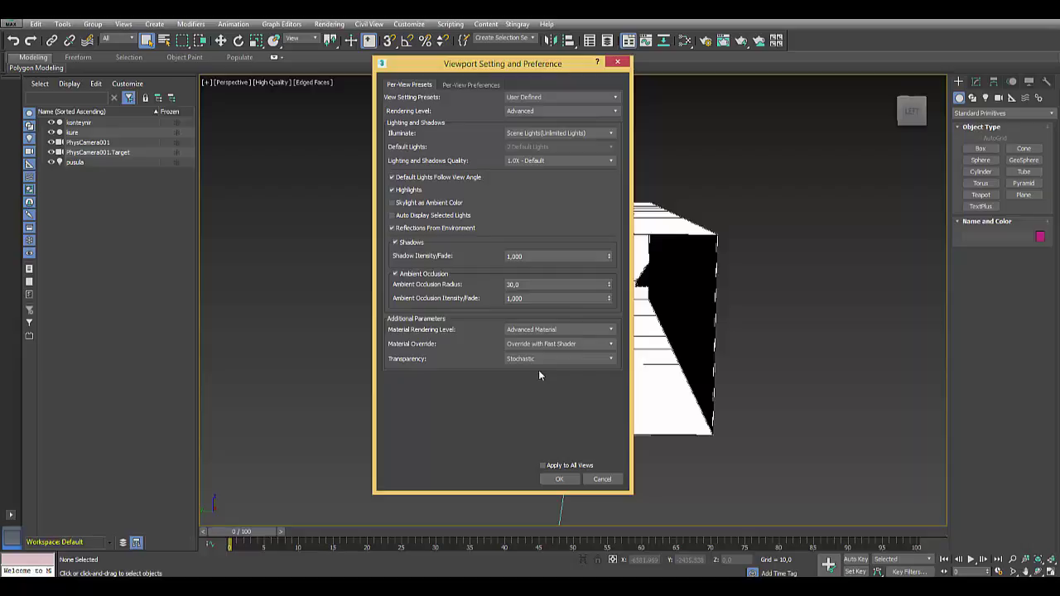
pyautogui.click(560, 481)
# Step: Switch the viewport's Illuminate setting to Default Lights through the Per-View Presets settings
pyautogui.moveTo(784, 314)
pyautogui.keyDown('alt'); pyautogui.mouseDown(button='middle')
pyautogui.moveTo(763, 314)
pyautogui.moveTo(788, 309)
pyautogui.mouseUp(button='middle'); pyautogui.keyUp('alt')
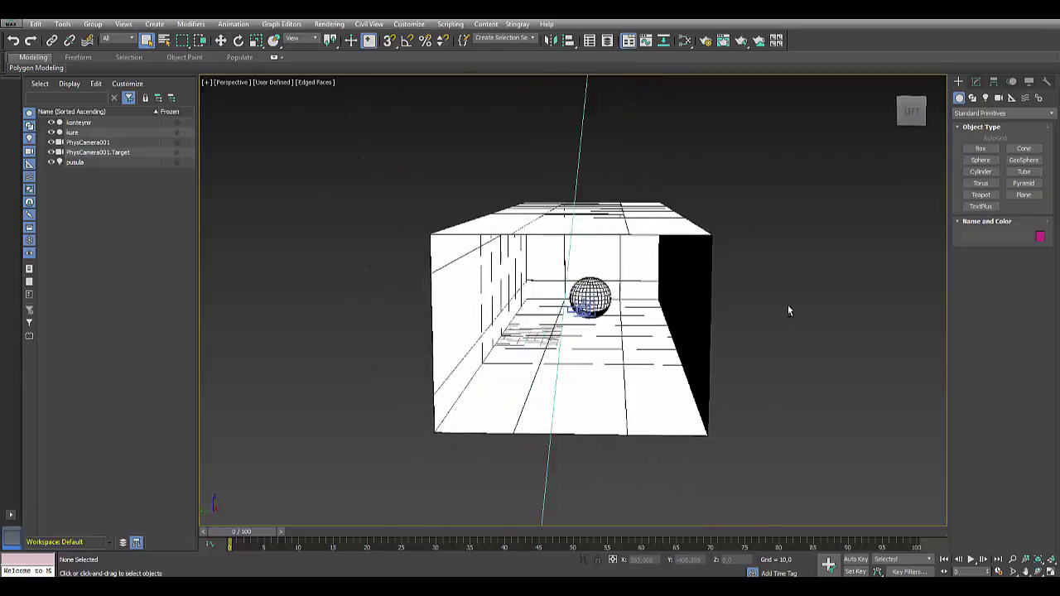
pyautogui.click(274, 83)
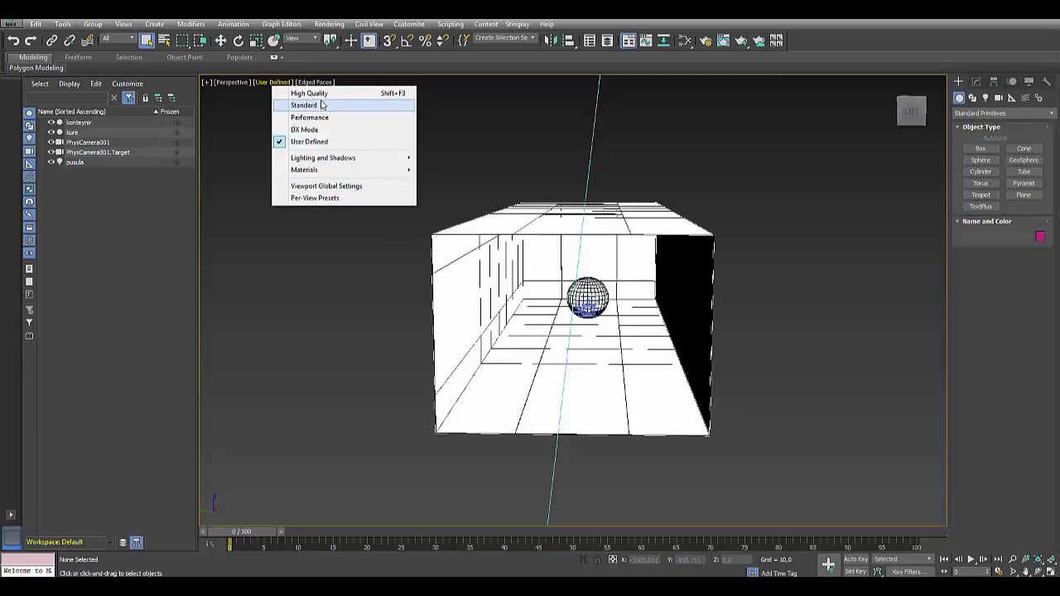
pyautogui.click(321, 199)
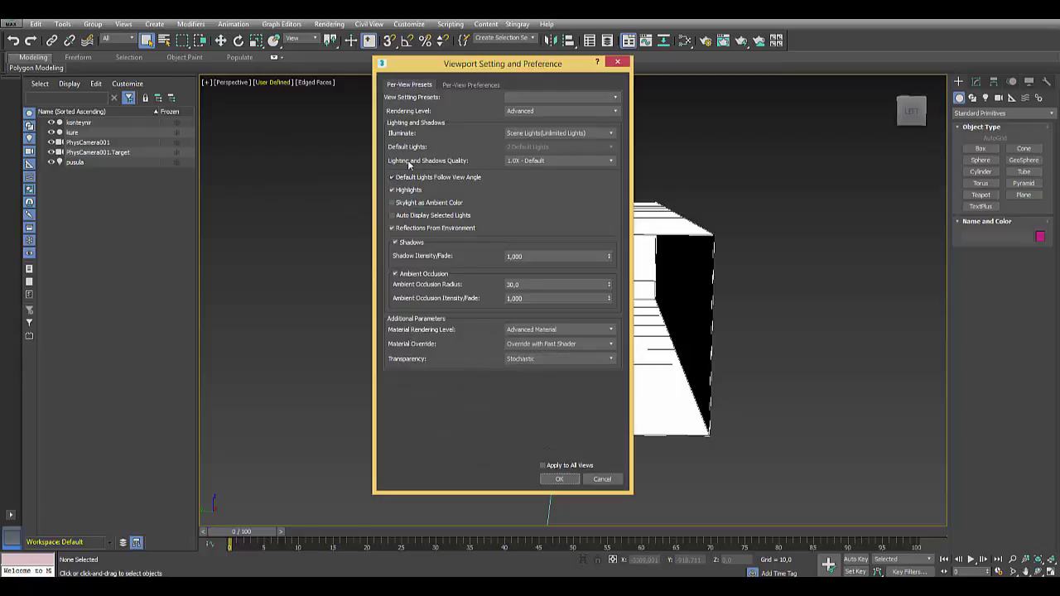
pyautogui.click(538, 133)
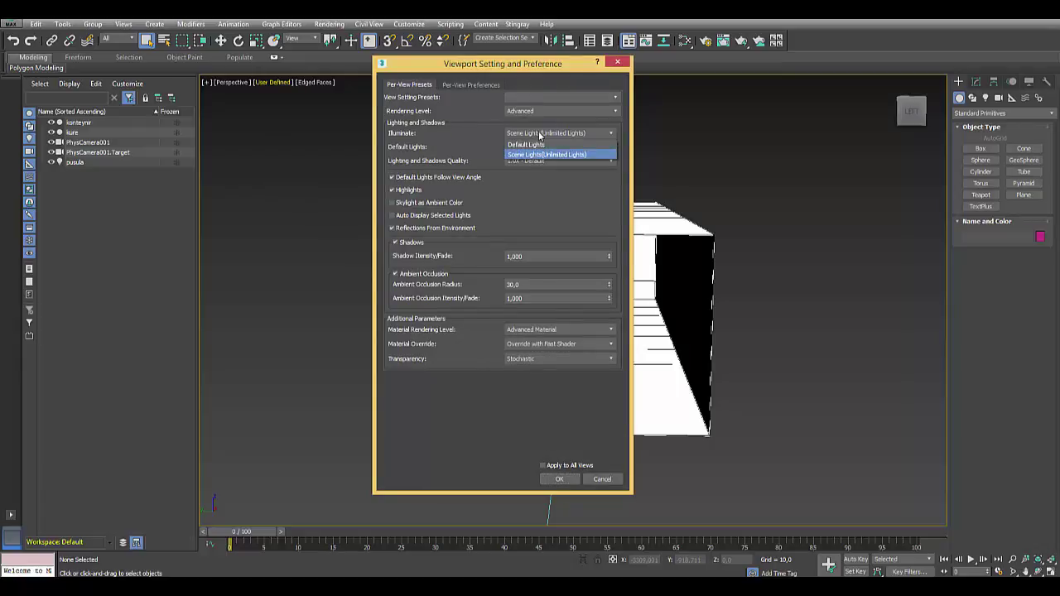
pyautogui.click(536, 145)
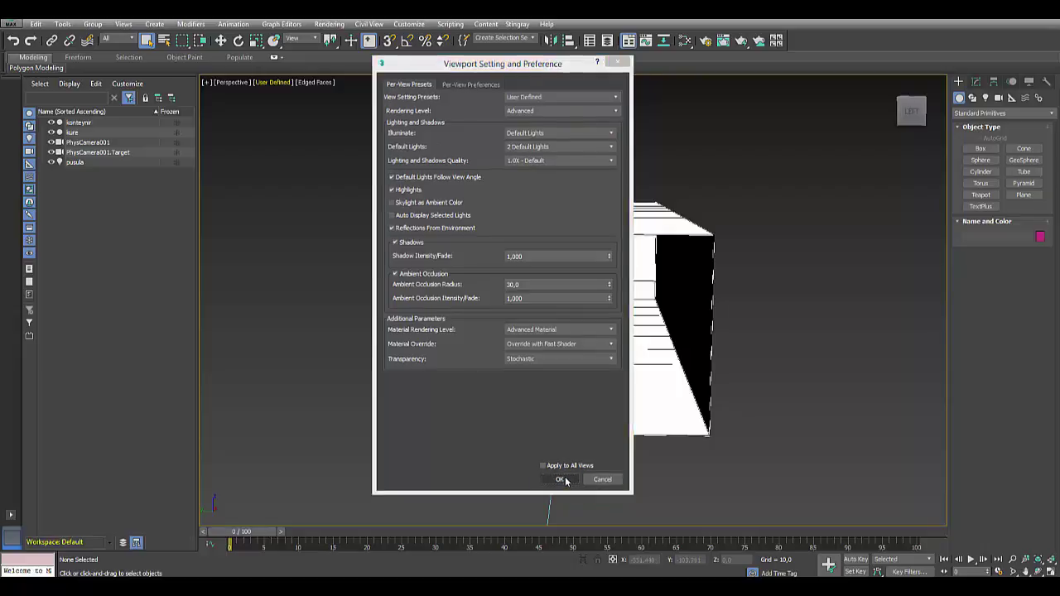
pyautogui.click(559, 479)
pyautogui.keyDown('alt'); pyautogui.moveTo(754, 346); pyautogui.dragTo(483, 344, button='middle'); pyautogui.keyUp('alt')
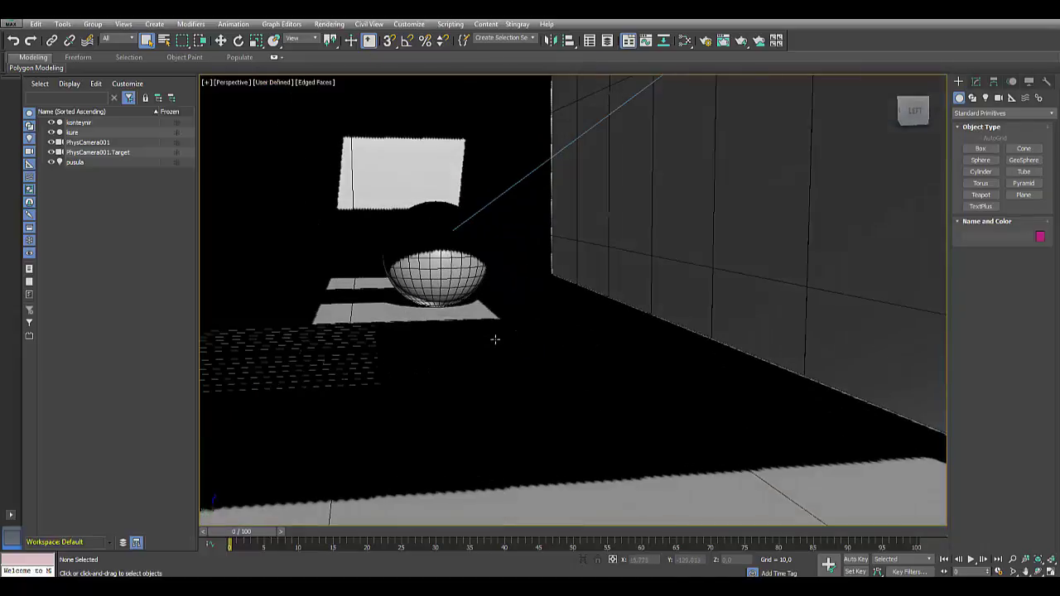
# Step: Zoom and pan in on the sphere and select it
pyautogui.scroll(3, 487, 343)
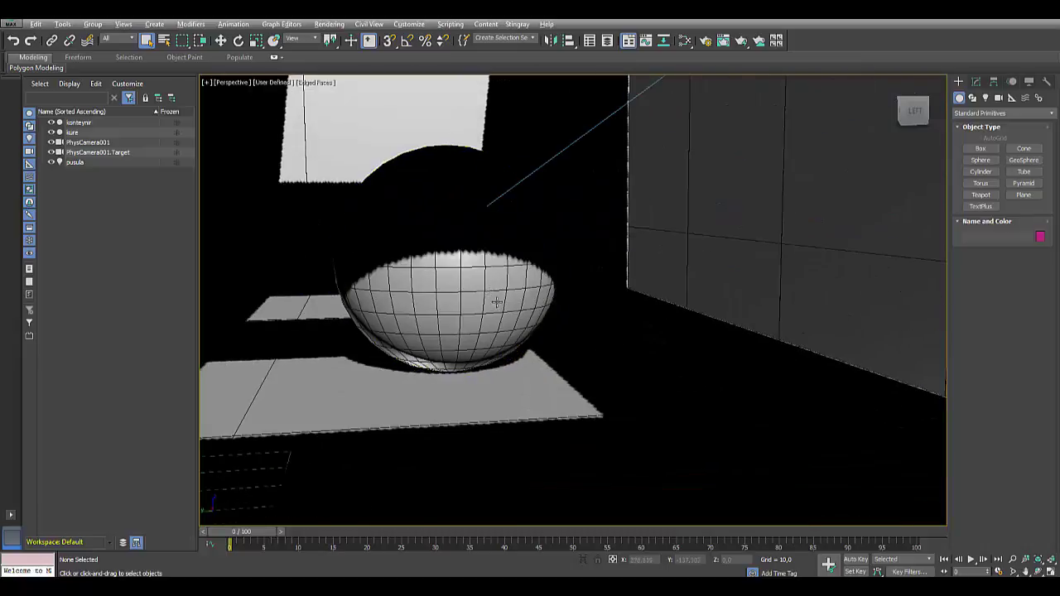
pyautogui.moveTo(501, 300)
pyautogui.mouseDown(button='middle')
pyautogui.moveTo(504, 322)
pyautogui.moveTo(603, 336)
pyautogui.mouseUp(button='middle')
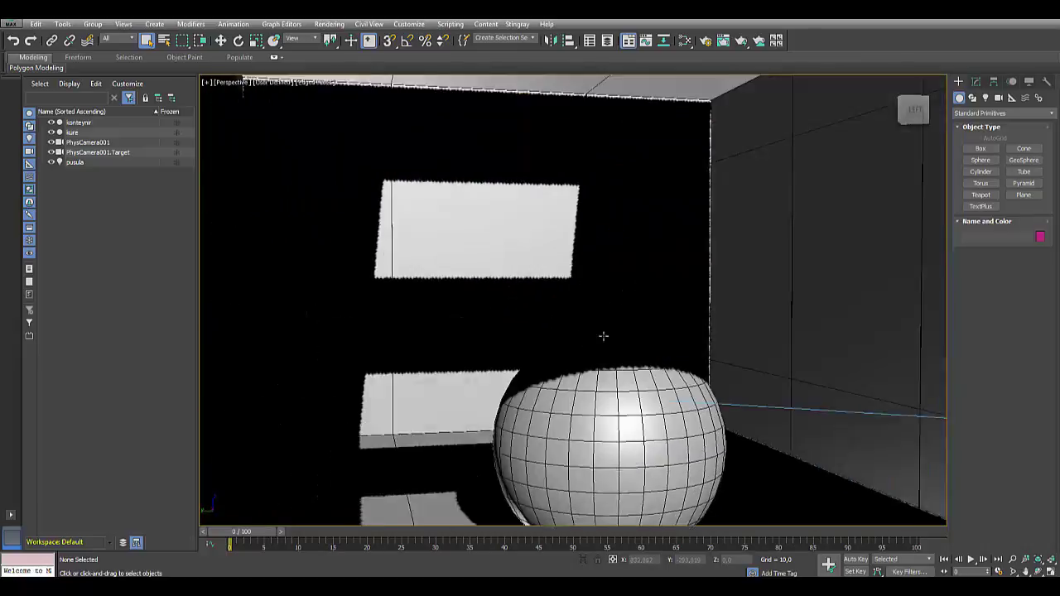
pyautogui.scroll(-2, 603, 335)
pyautogui.click(535, 326)
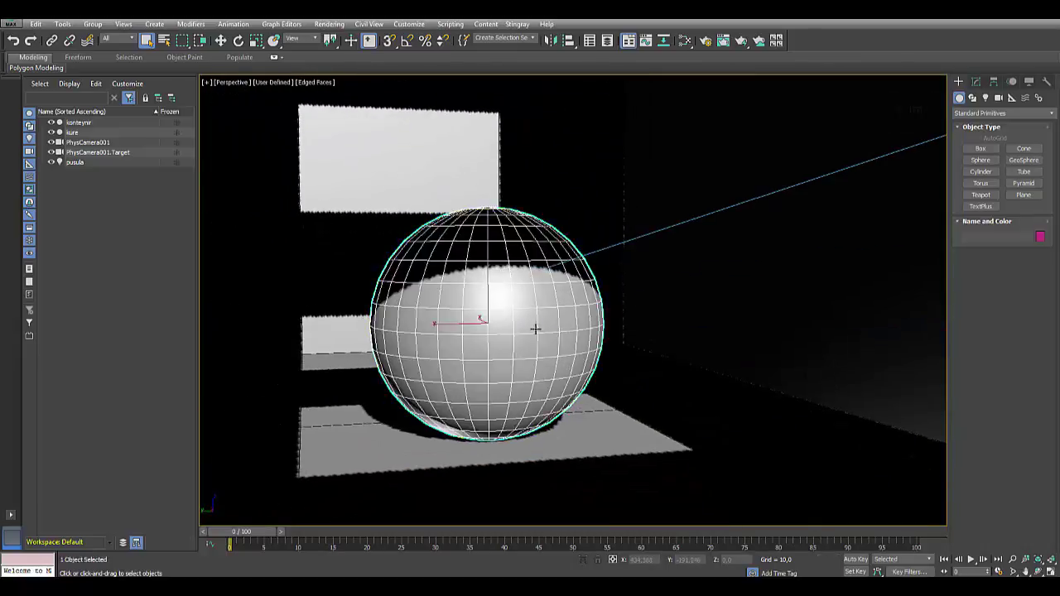
# Step: Zoom back out over the room interior and clear the sphere selection
pyautogui.scroll(-2, 492, 341)
pyautogui.scroll(-2, 571, 348)
pyautogui.scroll(-3, 571, 347)
pyautogui.scroll(-2, 627, 350)
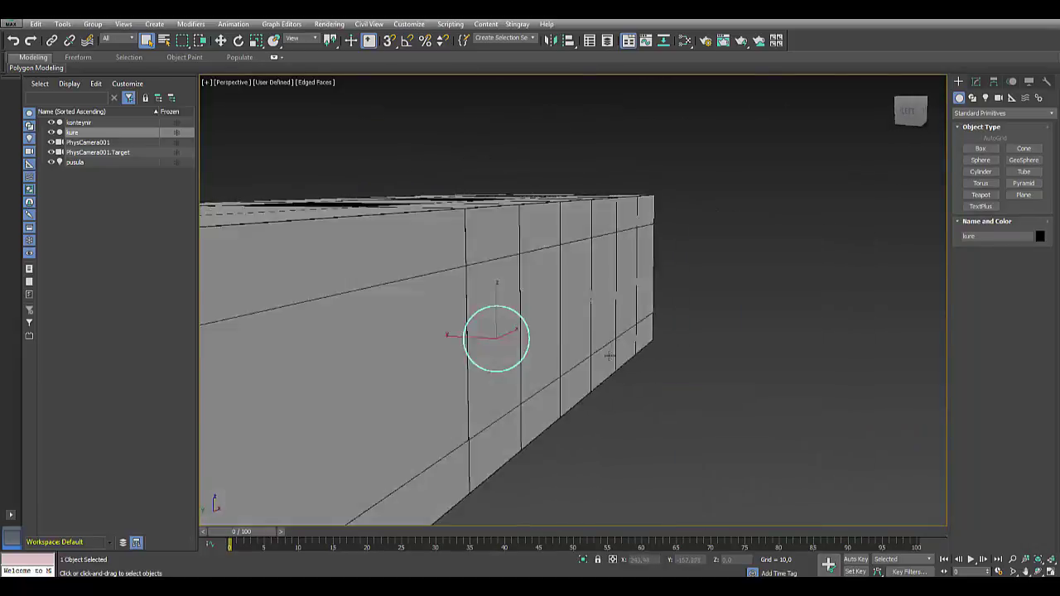
pyautogui.scroll(-2, 613, 339)
pyautogui.scroll(-1, 606, 329)
pyautogui.scroll(-3, 588, 350)
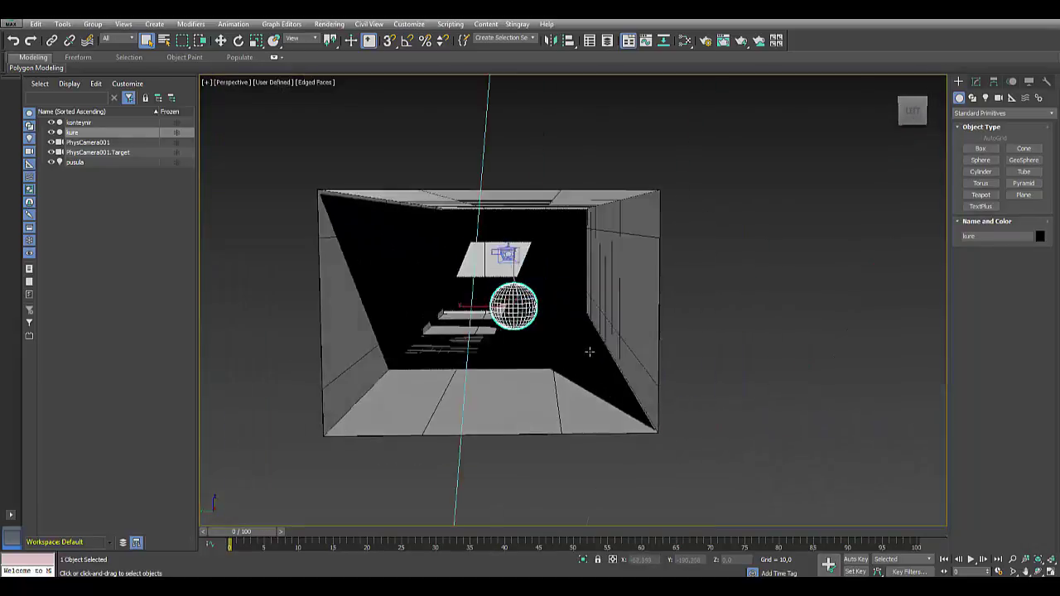
pyautogui.scroll(1, 590, 350)
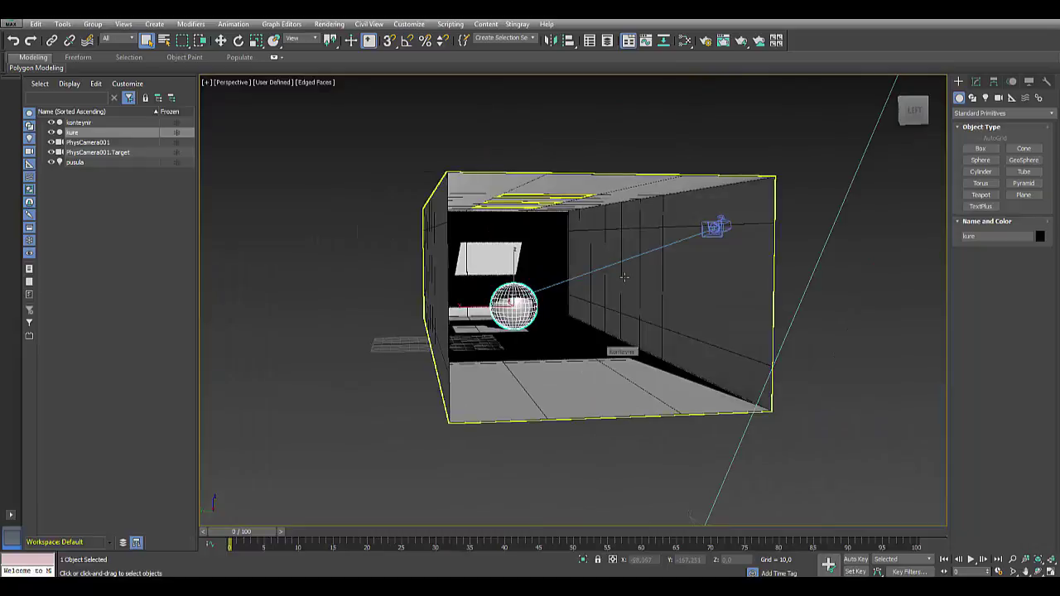
pyautogui.click(845, 315)
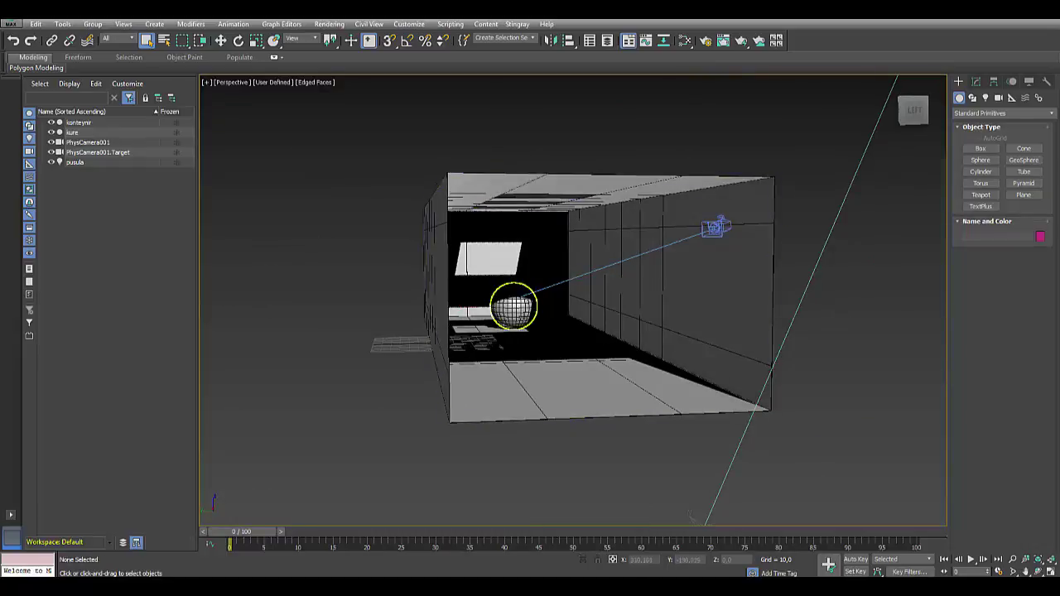
pyautogui.scroll(4, 522, 315)
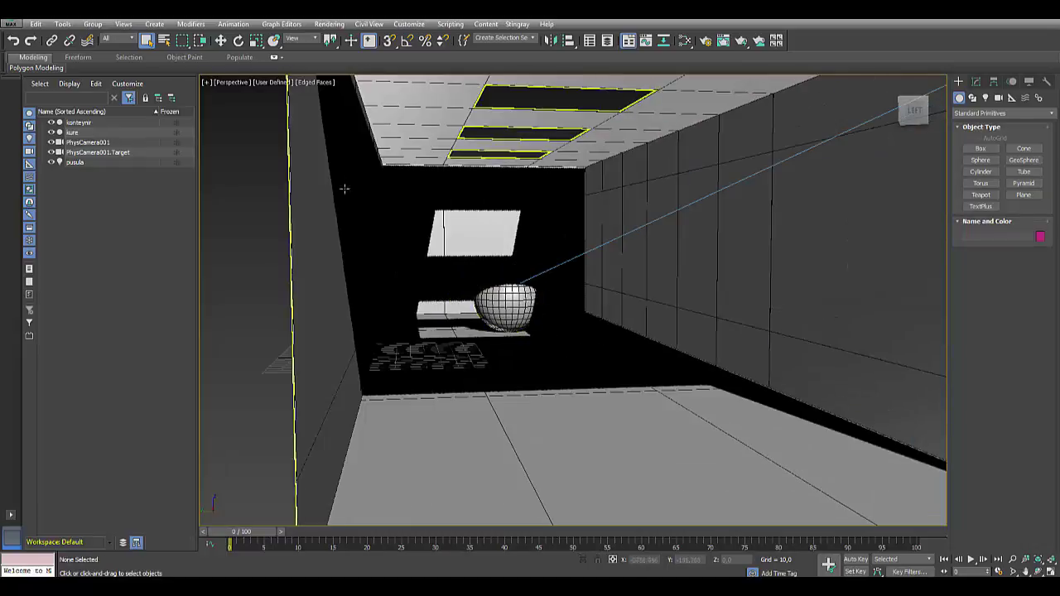
pyautogui.click(123, 24)
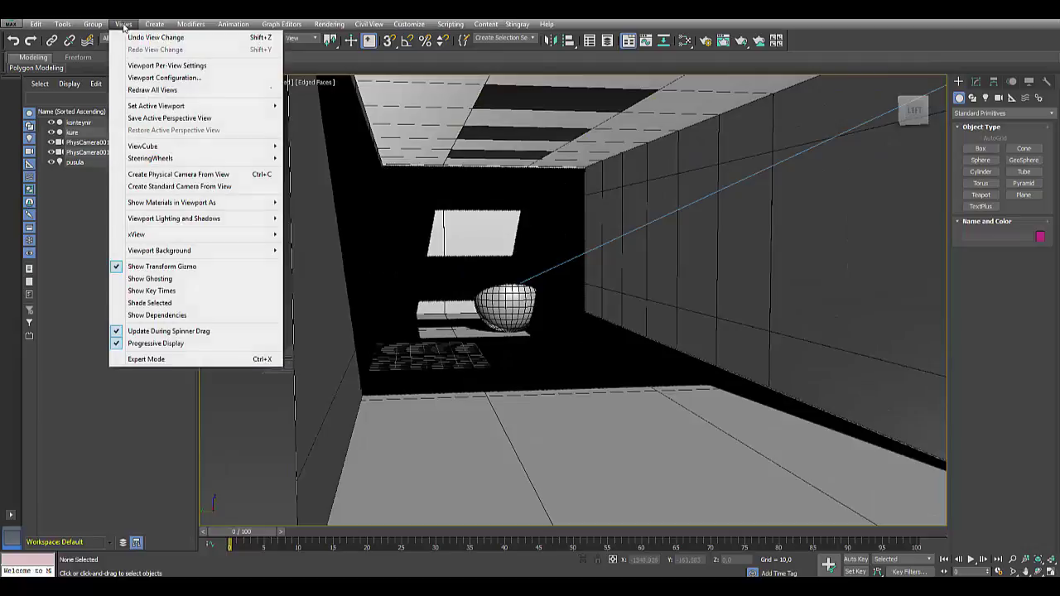
# Step: Set Material Override to Off in the per-view viewport settings
pyautogui.click(180, 65)
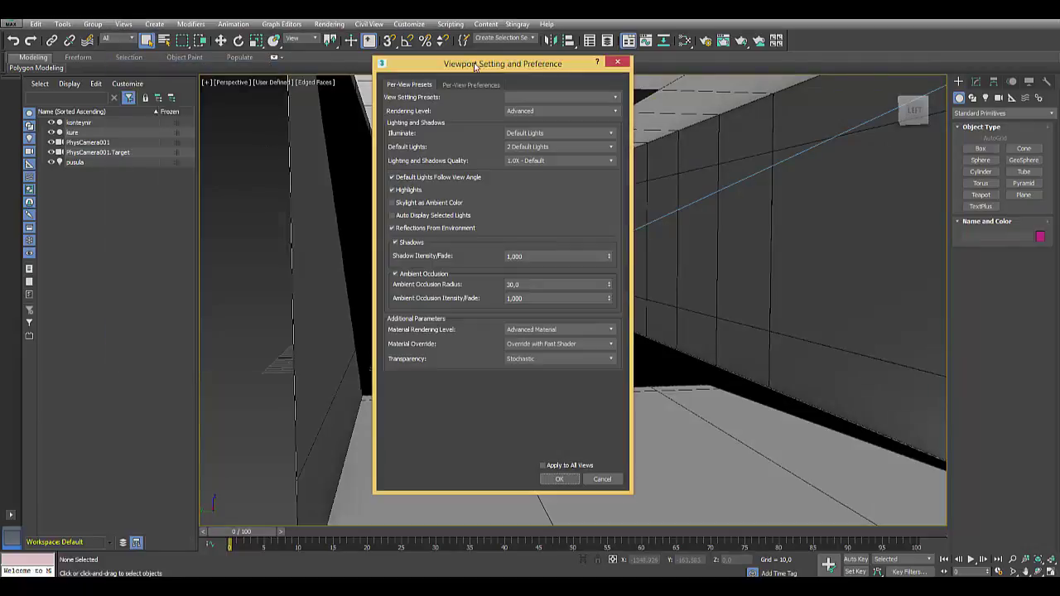
pyautogui.moveTo(477, 67)
pyautogui.mouseDown()
pyautogui.moveTo(525, 78)
pyautogui.moveTo(614, 72)
pyautogui.mouseUp()
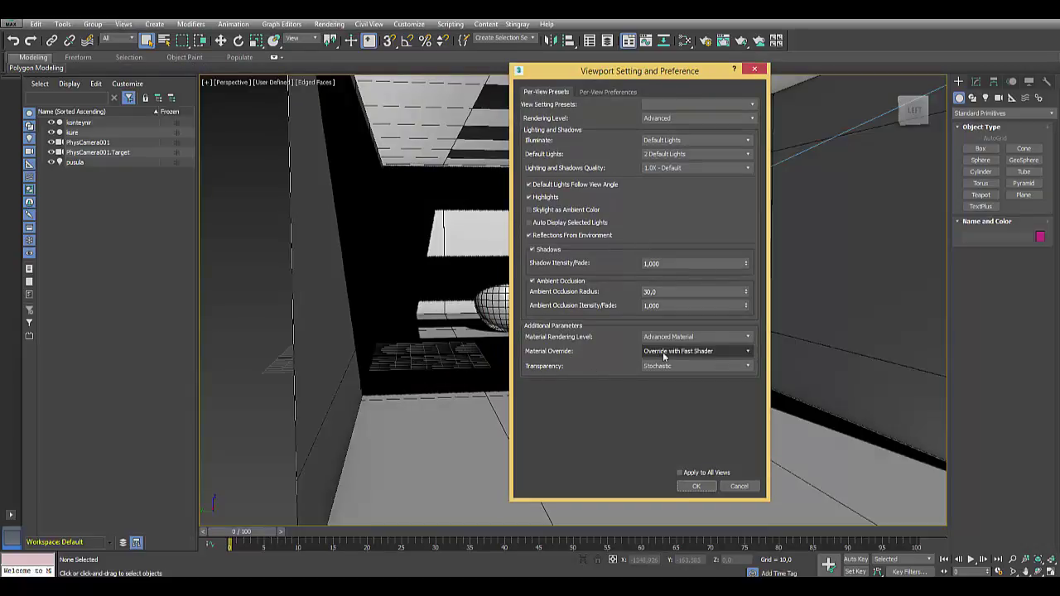
pyautogui.click(696, 351)
pyautogui.click(679, 365)
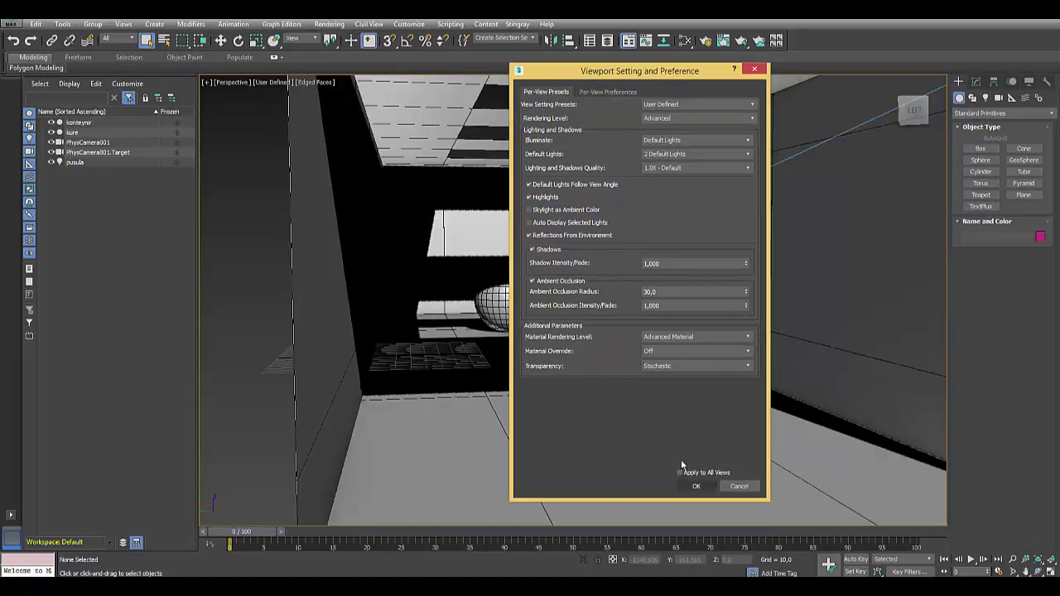
# Step: Apply the Off override, then zoom in, select the blue sphere and orbit around it
pyautogui.click(698, 487)
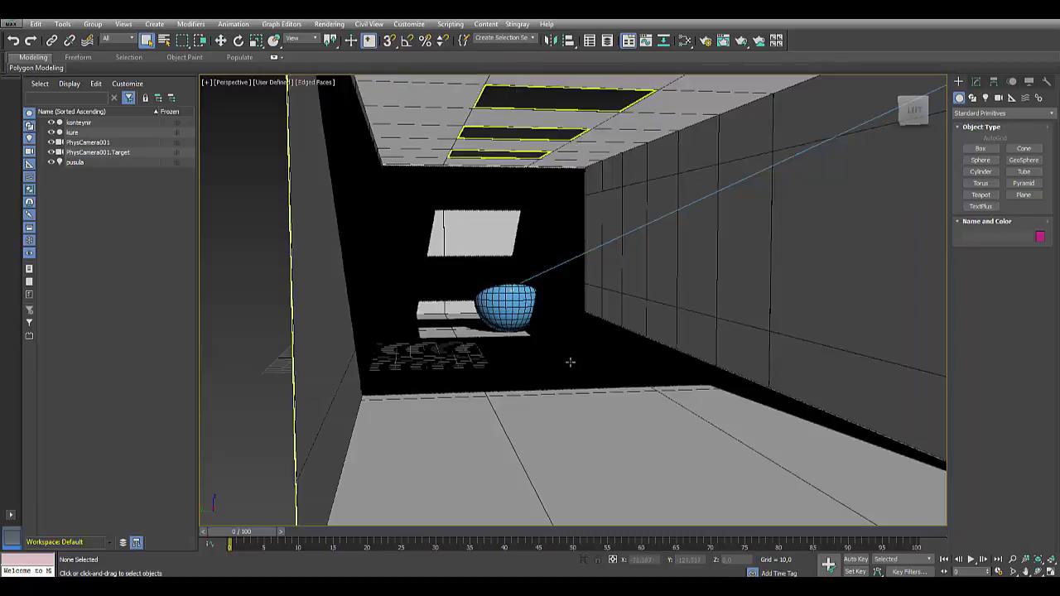
pyautogui.scroll(3, 536, 348)
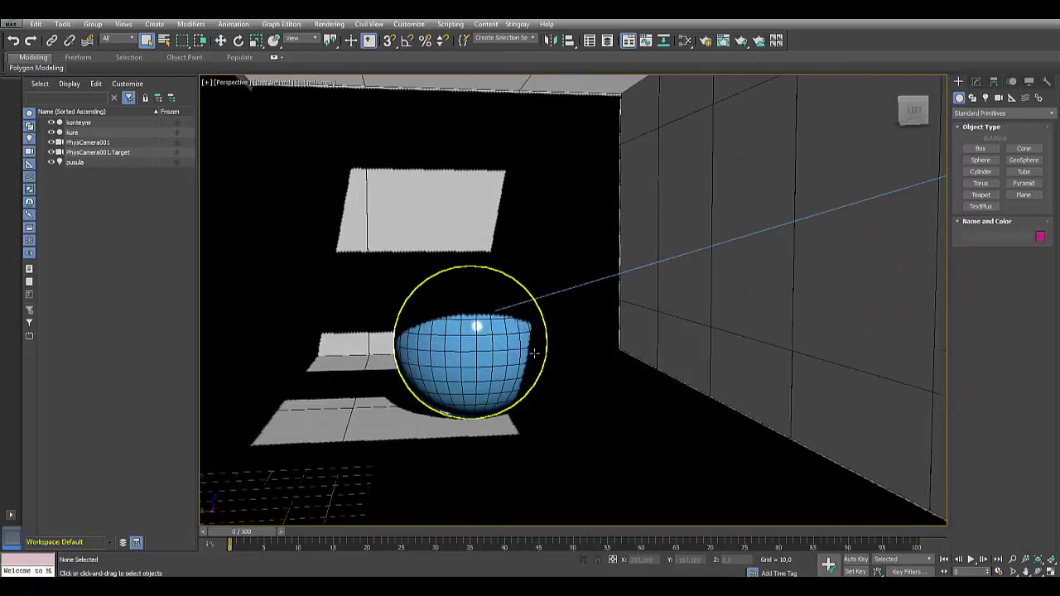
pyautogui.scroll(3, 530, 348)
pyautogui.scroll(2, 522, 351)
pyautogui.click(515, 351)
pyautogui.scroll(3, 512, 347)
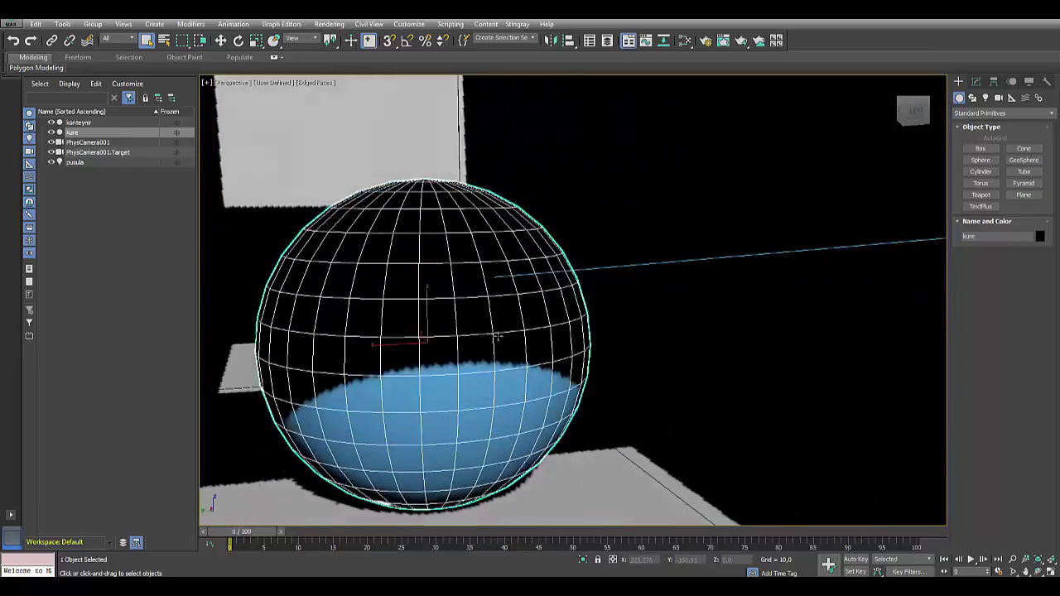
pyautogui.keyDown('alt'); pyautogui.moveTo(499, 339); pyautogui.dragTo(497, 331, button='middle'); pyautogui.keyUp('alt')
# Step: Zoom out, pan and orbit to frame the whole container room with sphere and camera
pyautogui.scroll(2, 496, 311)
pyautogui.scroll(-2, 497, 315)
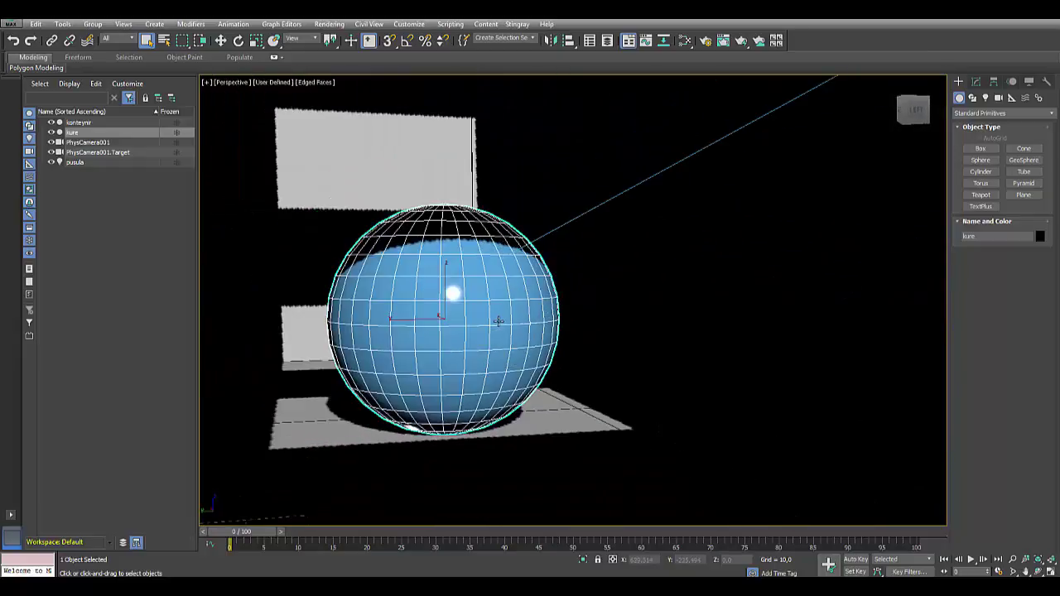
pyautogui.scroll(-1, 539, 330)
pyautogui.scroll(-3, 522, 365)
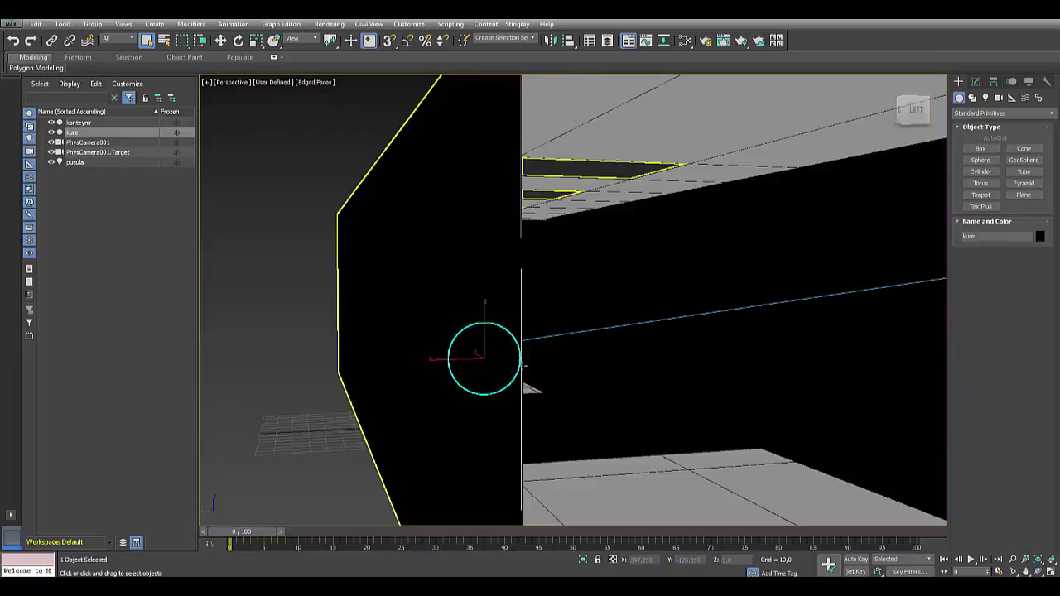
pyautogui.scroll(-2, 522, 364)
pyautogui.scroll(-3, 516, 366)
pyautogui.scroll(3, 517, 365)
pyautogui.scroll(-3, 522, 366)
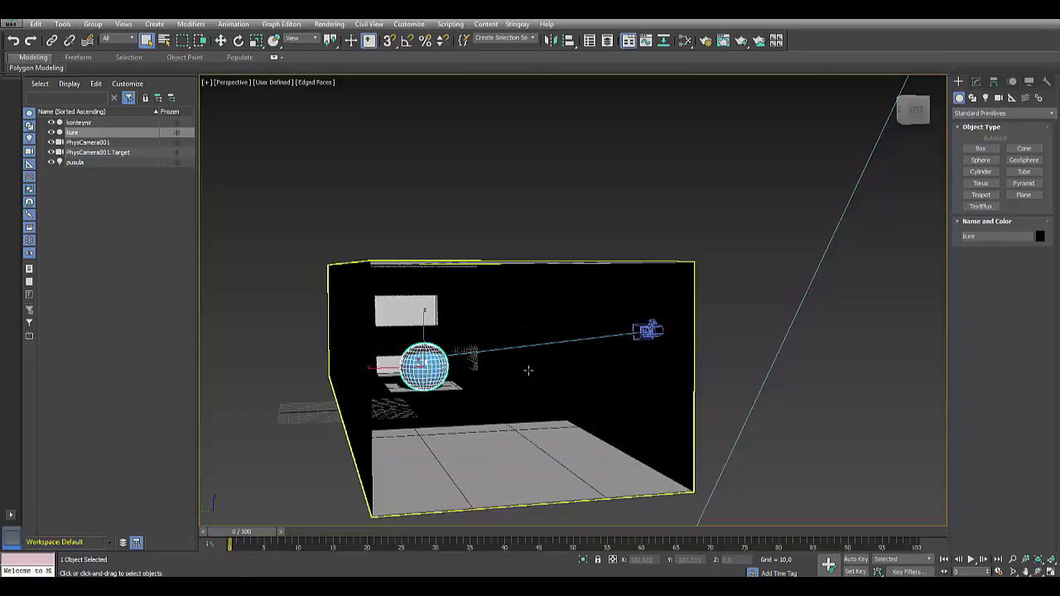
pyautogui.scroll(2, 542, 368)
pyautogui.scroll(-1, 549, 356)
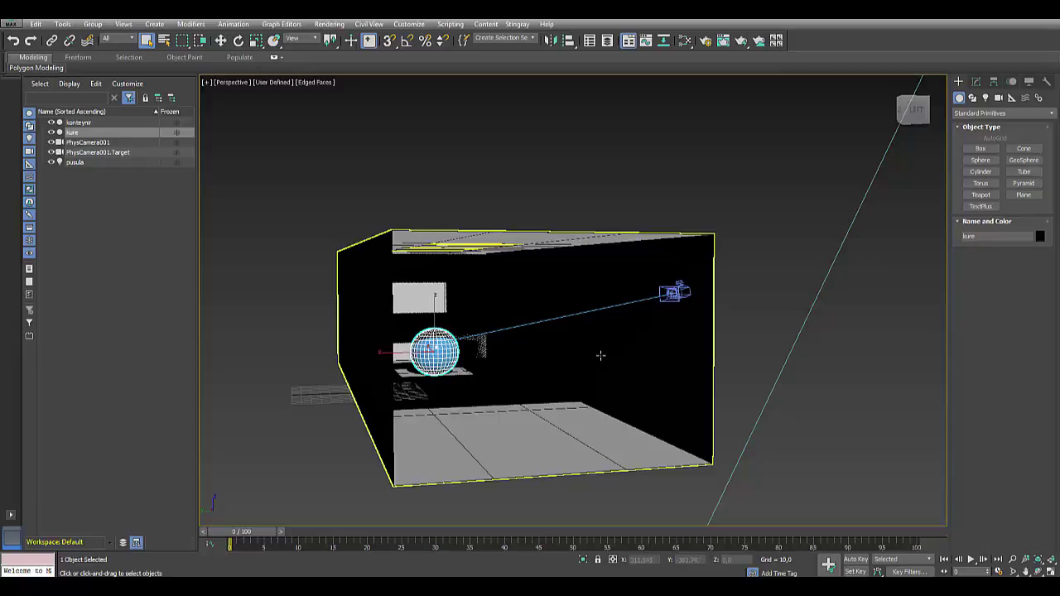
pyautogui.moveTo(601, 356)
pyautogui.mouseDown(button='middle')
pyautogui.moveTo(595, 228)
pyautogui.moveTo(307, 189)
pyautogui.mouseUp(button='middle')
pyautogui.keyDown('alt'); pyautogui.moveTo(651, 199); pyautogui.dragTo(471, 280, button='middle'); pyautogui.keyUp('alt')
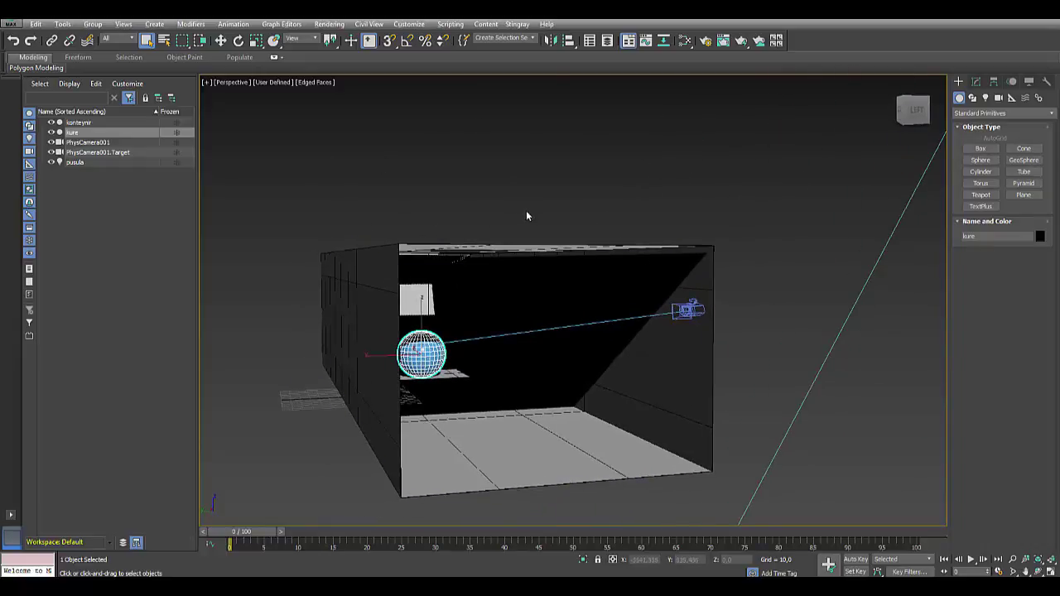
pyautogui.keyDown('alt'); pyautogui.moveTo(526, 215); pyautogui.dragTo(580, 203, button='middle'); pyautogui.keyUp('alt')
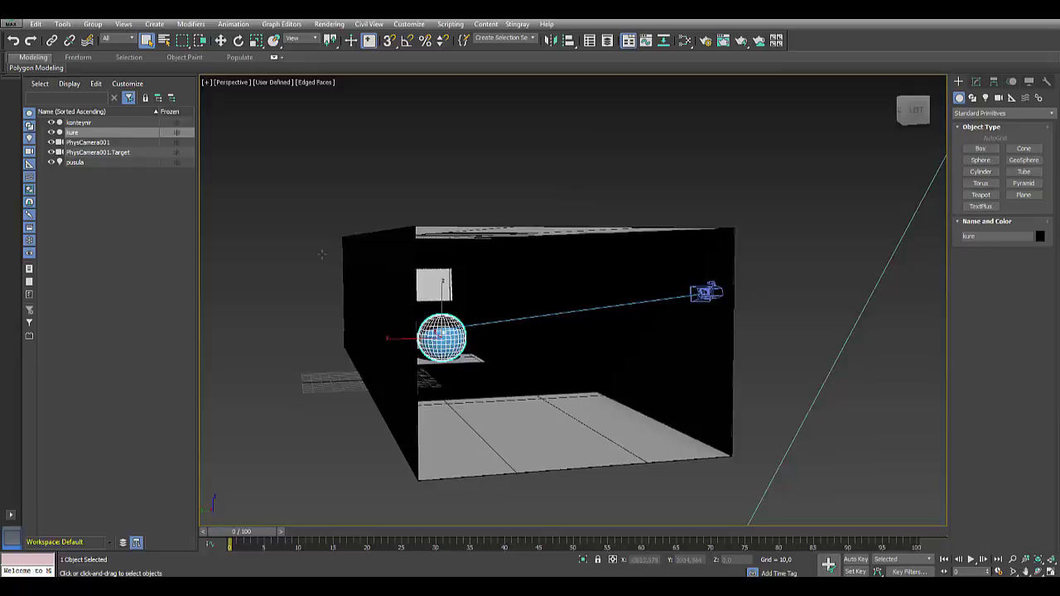
# Step: Set Material Override to Override with UV Checker via the Per-View Presets settings
pyautogui.click(279, 82)
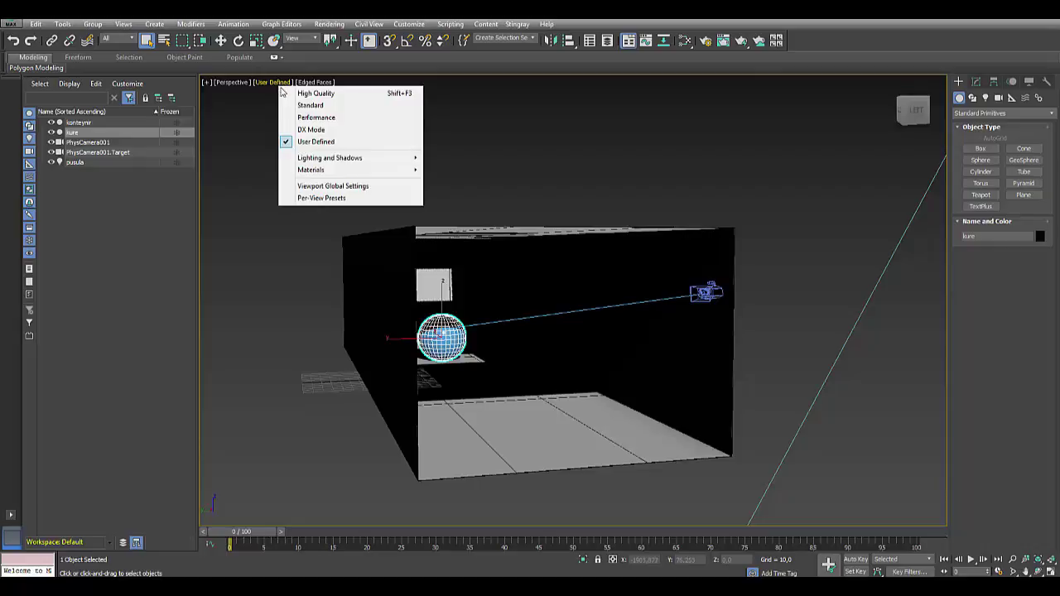
pyautogui.click(319, 198)
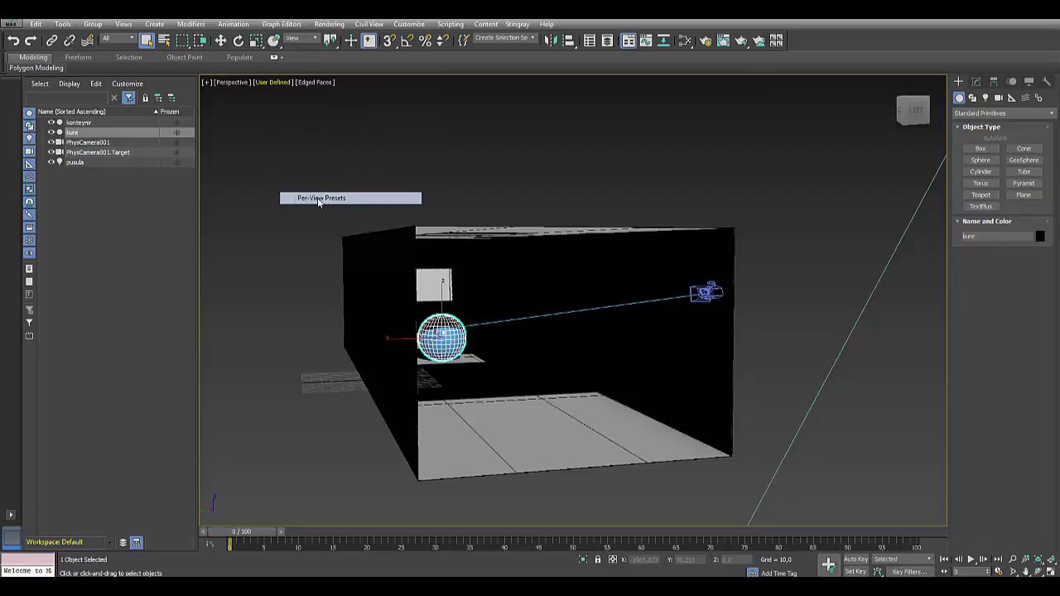
pyautogui.moveTo(585, 78); pyautogui.dragTo(534, 89)
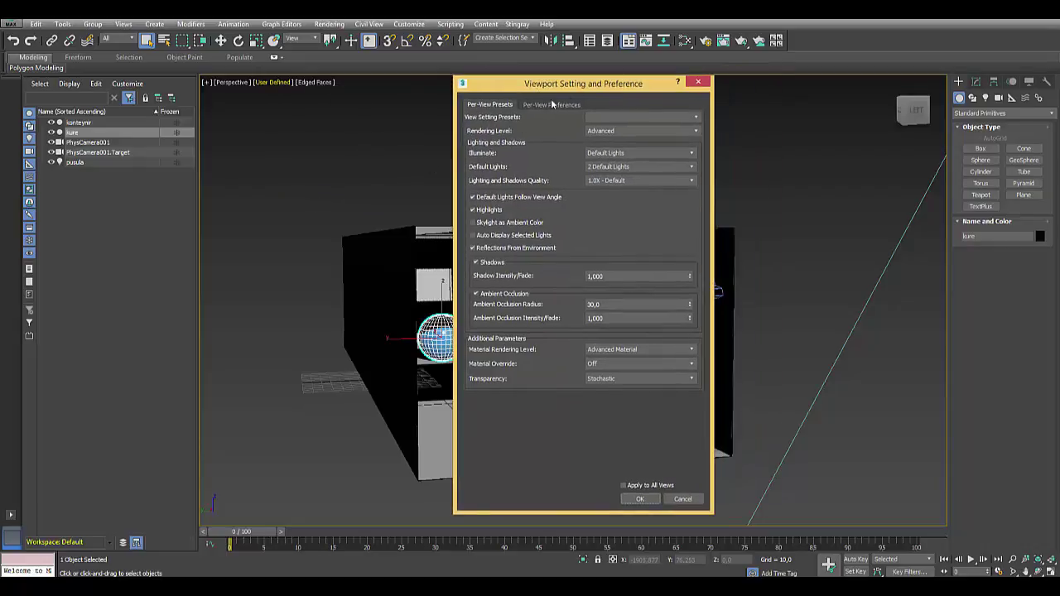
pyautogui.click(275, 75)
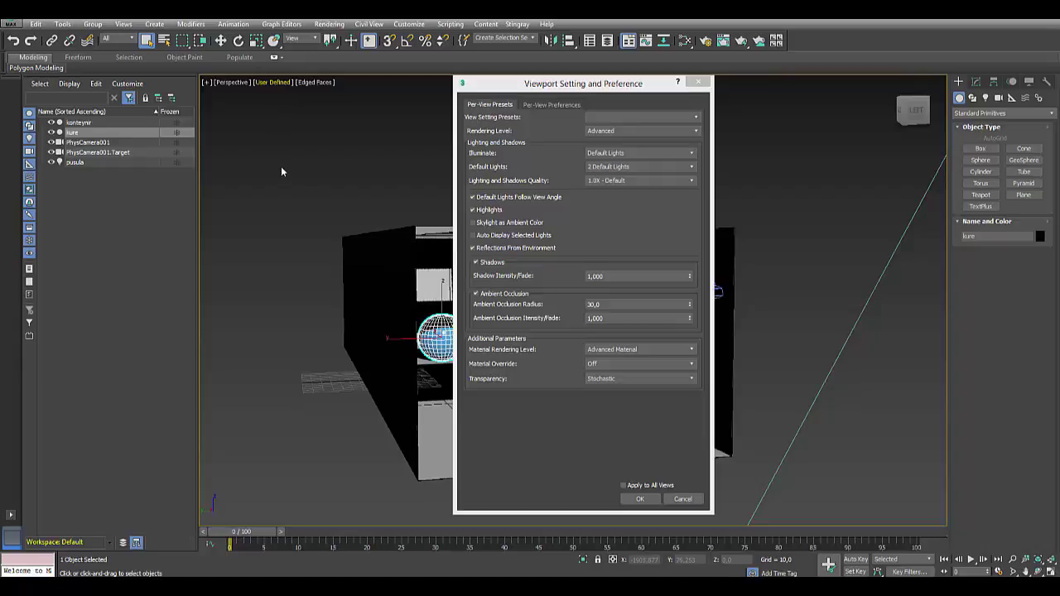
pyautogui.moveTo(528, 87); pyautogui.dragTo(512, 80)
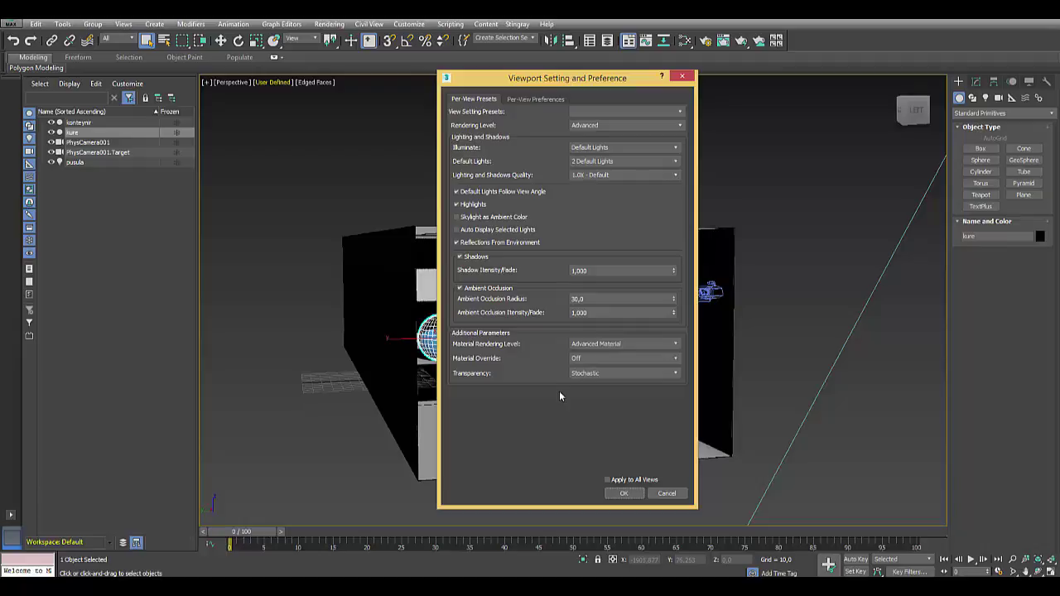
pyautogui.click(593, 360)
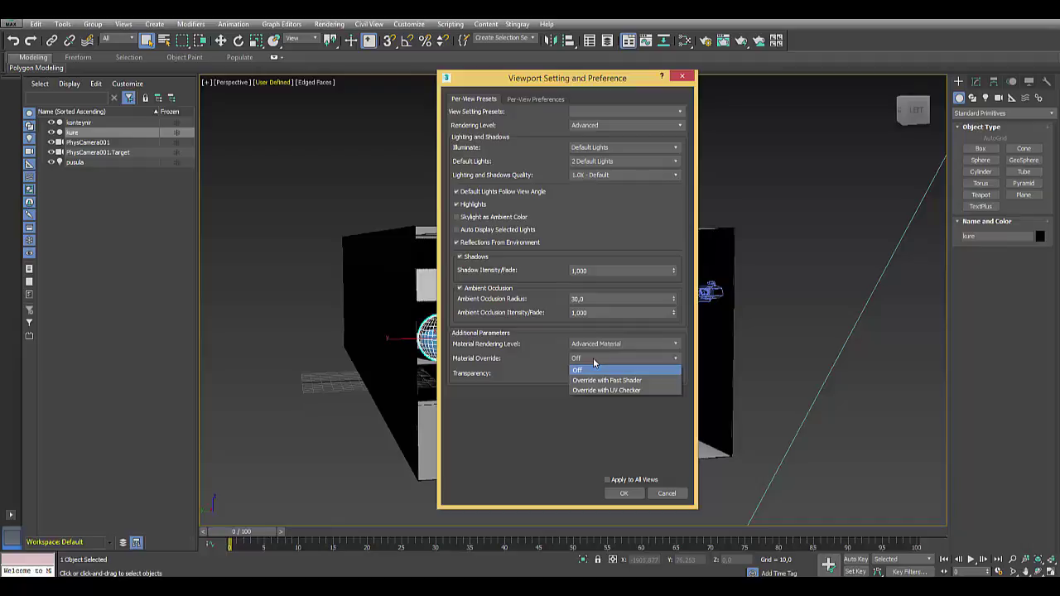
pyautogui.click(610, 390)
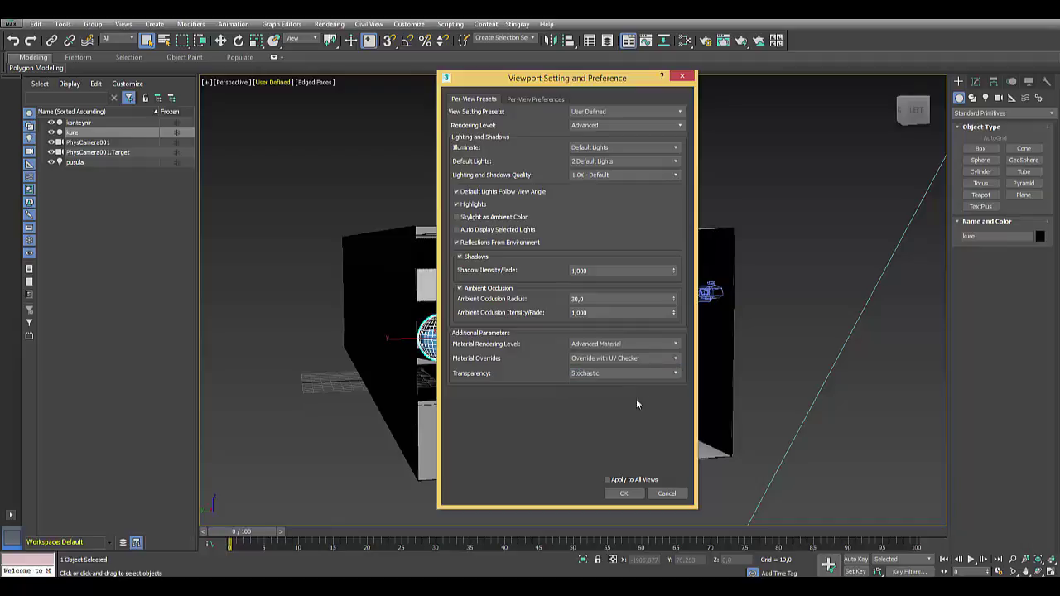
pyautogui.click(624, 494)
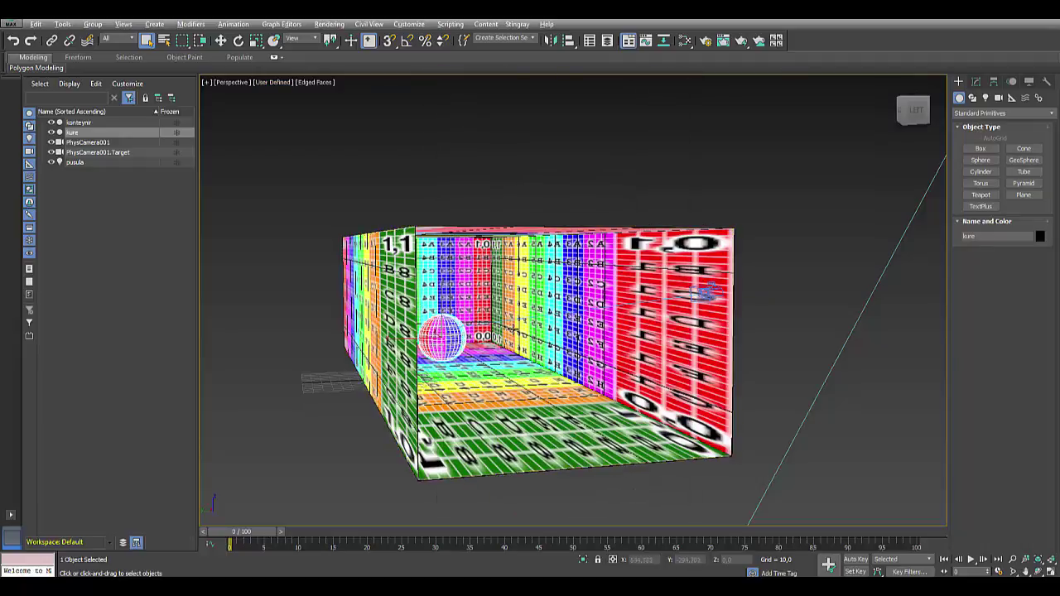
# Step: Orbit and zoom in close around the sphere and walls to inspect the UV checker tiles
pyautogui.keyDown('alt'); pyautogui.moveTo(447, 311); pyautogui.dragTo(522, 331, button='middle'); pyautogui.keyUp('alt')
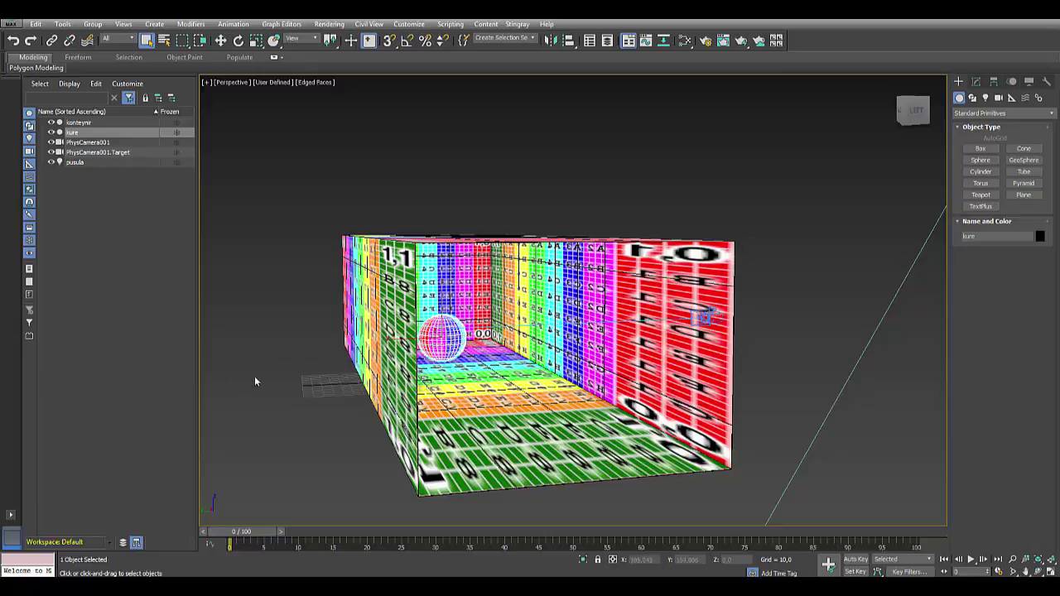
pyautogui.moveTo(526, 363)
pyautogui.keyDown('alt'); pyautogui.mouseDown(button='middle')
pyautogui.moveTo(512, 355)
pyautogui.moveTo(599, 359)
pyautogui.moveTo(621, 325)
pyautogui.mouseUp(button='middle'); pyautogui.keyUp('alt')
pyautogui.scroll(3, 697, 332)
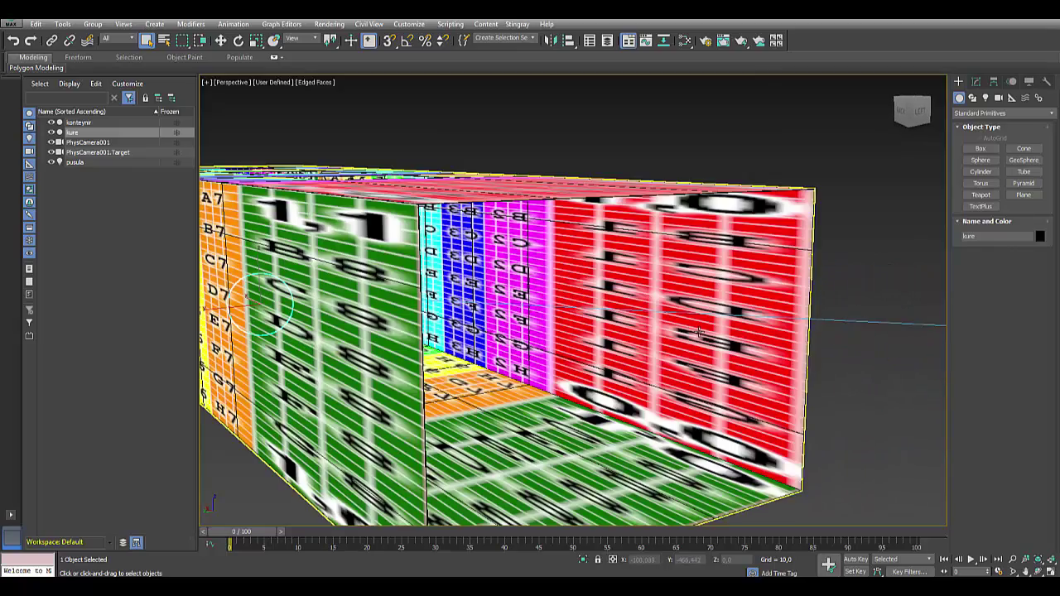
pyautogui.moveTo(697, 332)
pyautogui.keyDown('alt'); pyautogui.mouseDown(button='middle')
pyautogui.moveTo(584, 266)
pyautogui.moveTo(557, 262)
pyautogui.moveTo(472, 289)
pyautogui.moveTo(489, 248)
pyautogui.moveTo(412, 332)
pyautogui.moveTo(395, 313)
pyautogui.moveTo(497, 294)
pyautogui.mouseUp(button='middle'); pyautogui.keyUp('alt')
pyautogui.scroll(3, 472, 290)
pyautogui.scroll(3, 472, 290)
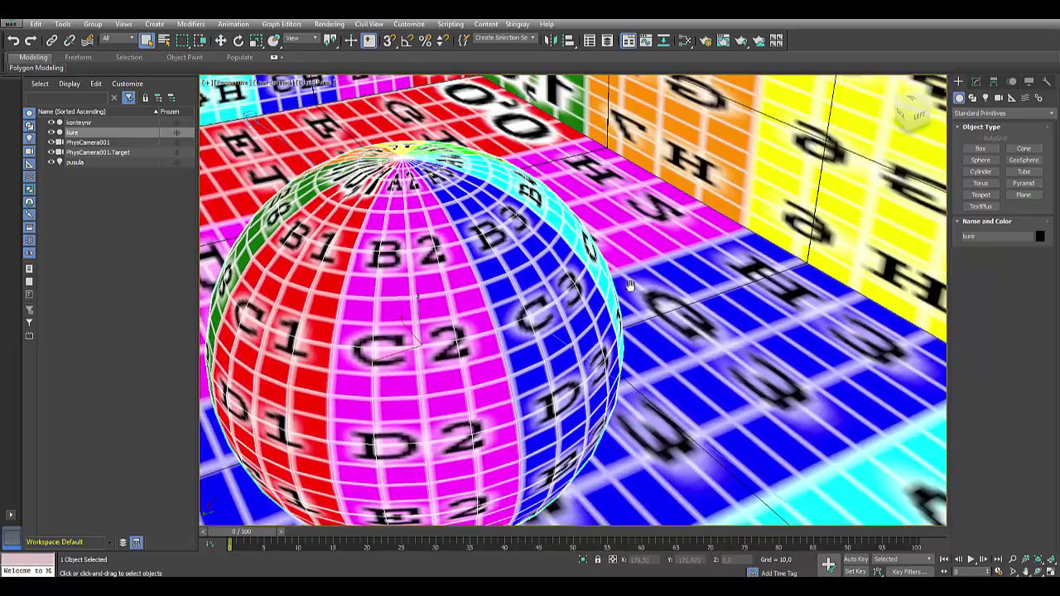
pyautogui.scroll(5, 497, 294)
pyautogui.moveTo(569, 289)
pyautogui.keyDown('alt'); pyautogui.mouseDown(button='middle')
pyautogui.moveTo(590, 297)
pyautogui.moveTo(530, 282)
pyautogui.mouseUp(button='middle'); pyautogui.keyUp('alt')
pyautogui.scroll(-5, 584, 294)
pyautogui.scroll(3, 571, 290)
pyautogui.scroll(-3, 567, 288)
# Step: Open the Viewport Global Settings dialog and dismiss it without changes
pyautogui.scroll(2, 530, 282)
pyautogui.click(278, 83)
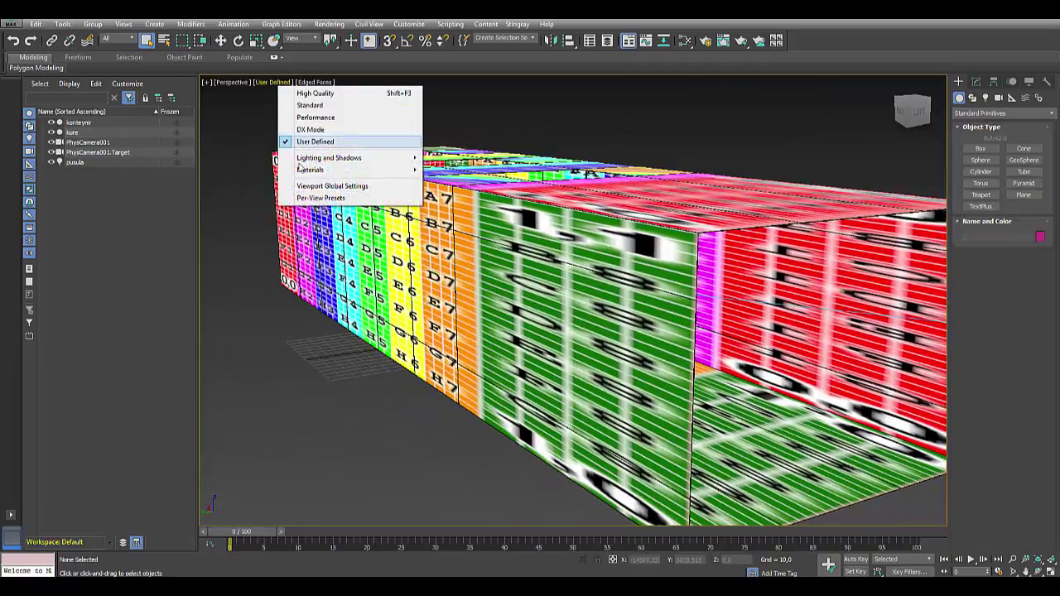
pyautogui.click(319, 199)
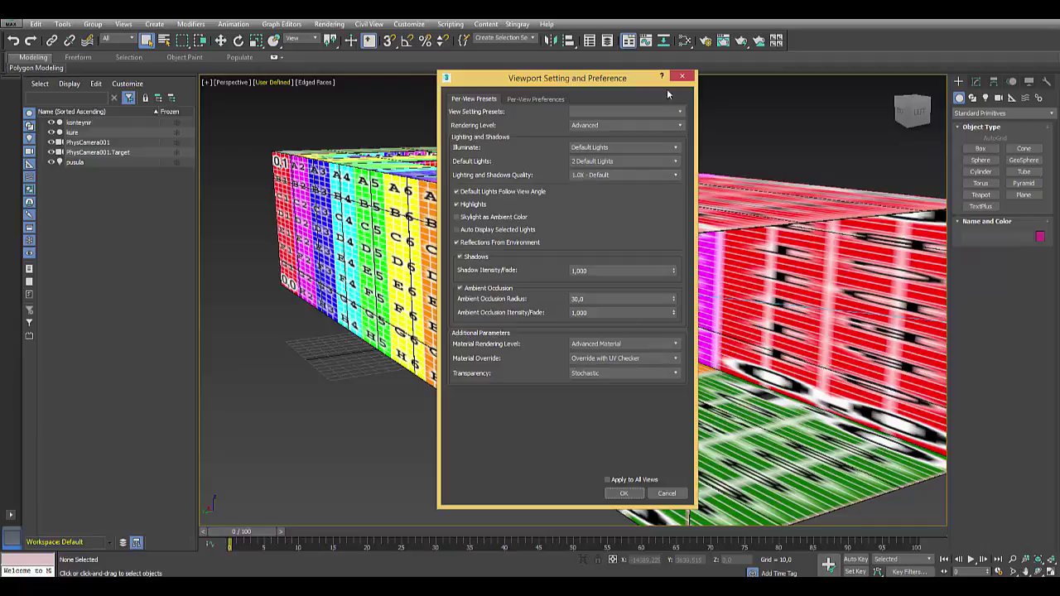
pyautogui.moveTo(635, 89); pyautogui.dragTo(438, 95)
pyautogui.press('Escape')
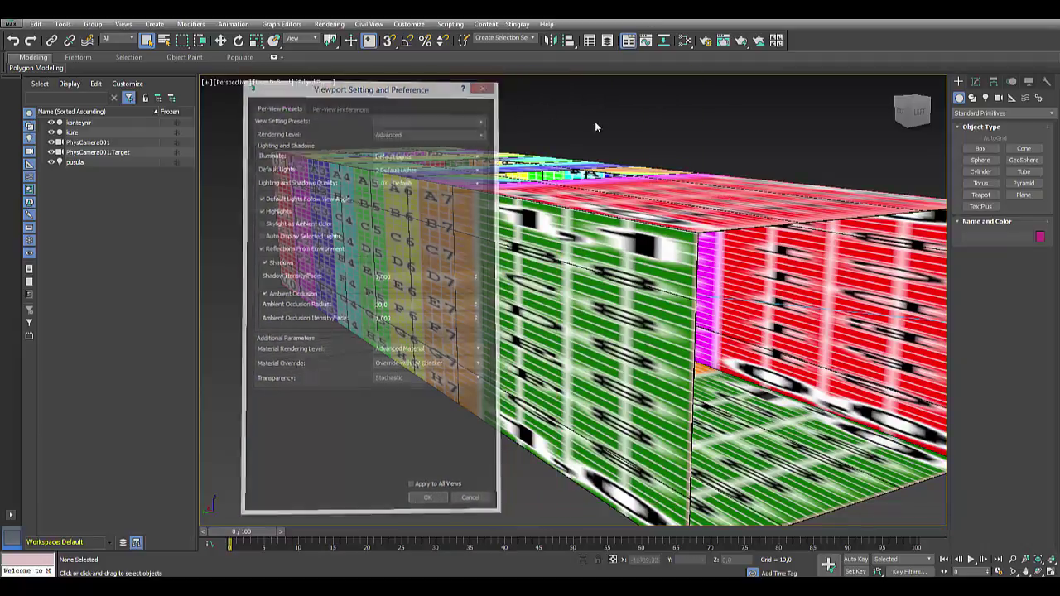
# Step: Snap to the BACK view and orbit to look straight into the container's open end
pyautogui.moveTo(595, 121)
pyautogui.keyDown('alt'); pyautogui.mouseDown(button='middle')
pyautogui.moveTo(791, 232)
pyautogui.moveTo(862, 183)
pyautogui.moveTo(714, 267)
pyautogui.mouseUp(button='middle'); pyautogui.keyUp('alt')
pyautogui.click(912, 112)
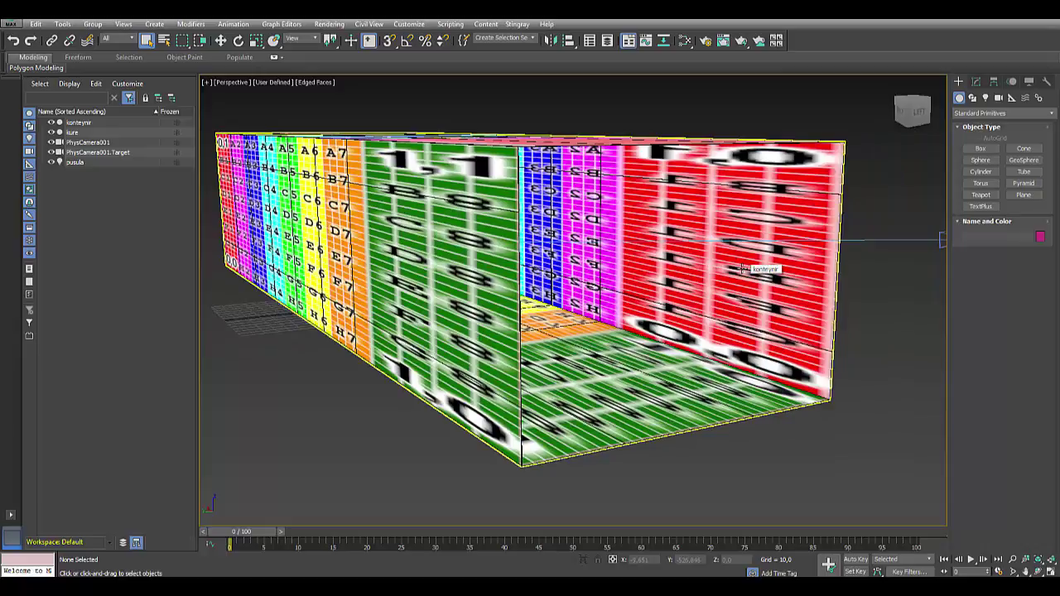
pyautogui.moveTo(741, 267)
pyautogui.keyDown('alt'); pyautogui.mouseDown(button='middle')
pyautogui.moveTo(739, 314)
pyautogui.moveTo(713, 315)
pyautogui.mouseUp(button='middle'); pyautogui.keyUp('alt')
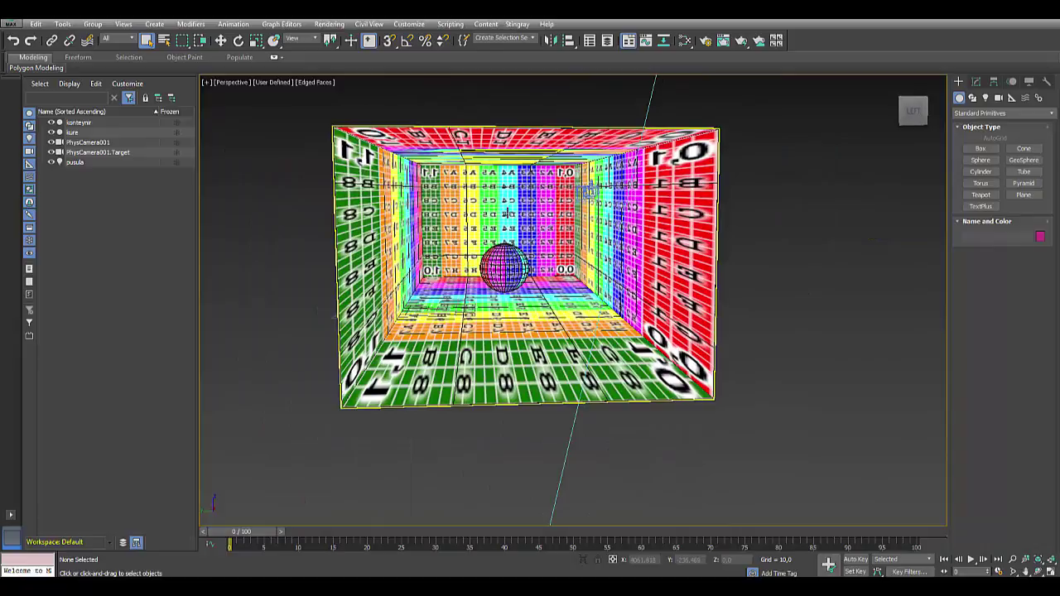
# Step: Set viewport Illuminate to Scene Lights and Material Override to Off, then apply
pyautogui.click(276, 82)
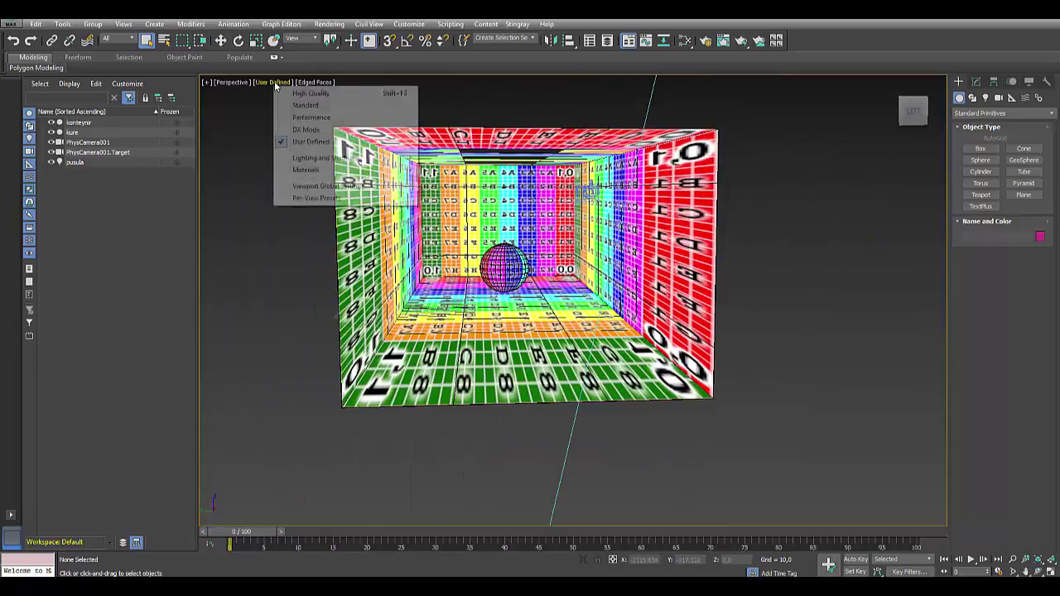
pyautogui.click(318, 198)
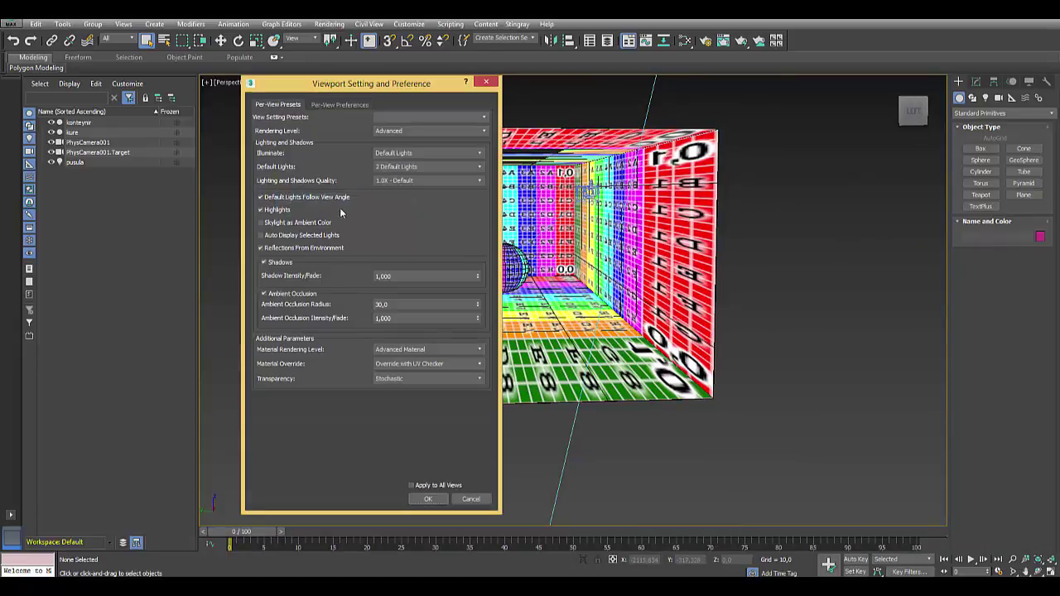
pyautogui.click(408, 154)
pyautogui.click(410, 175)
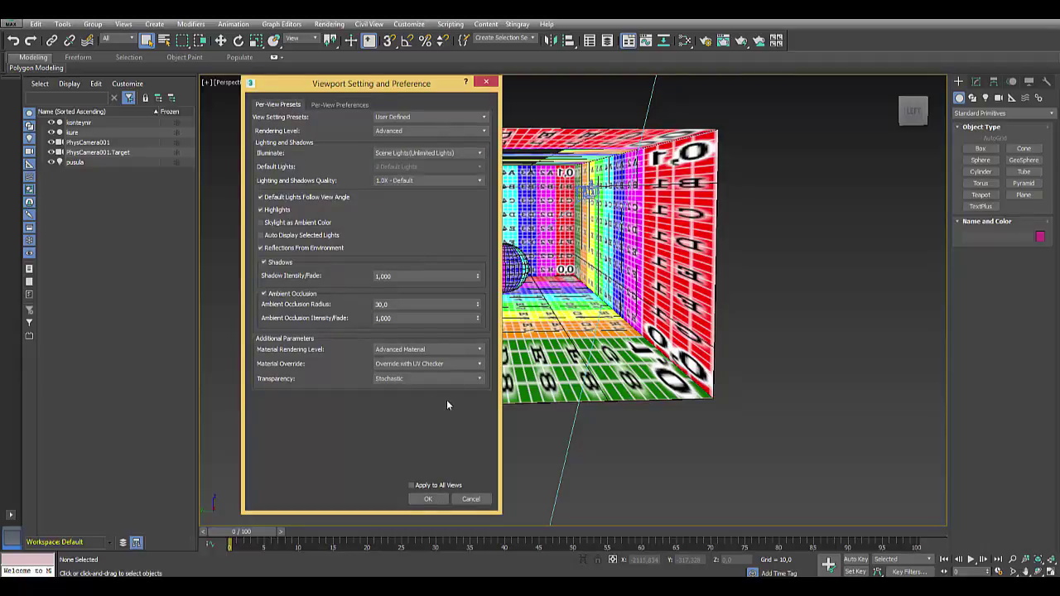
pyautogui.click(423, 364)
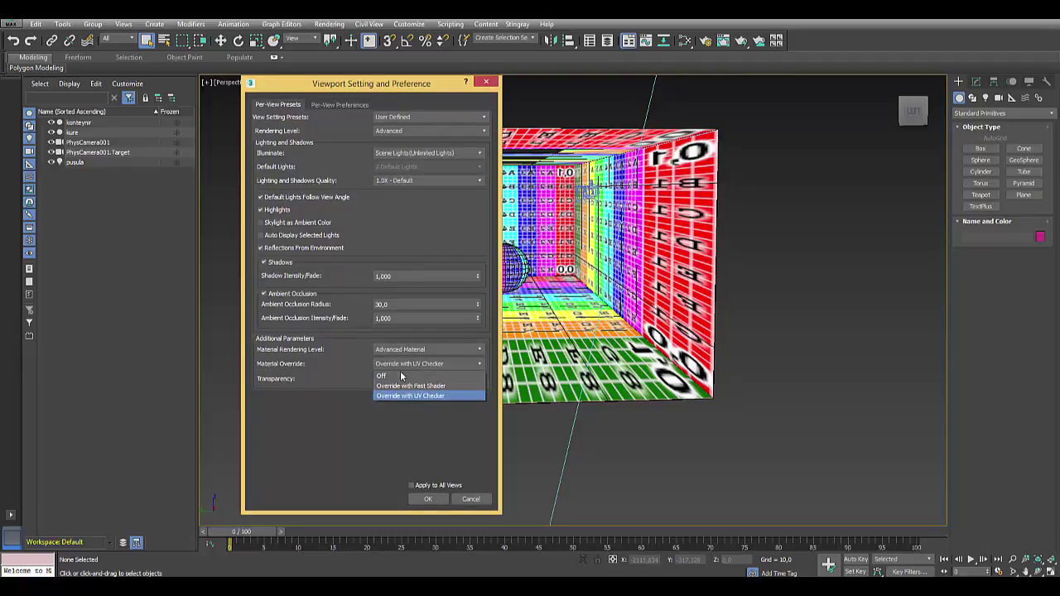
pyautogui.click(402, 374)
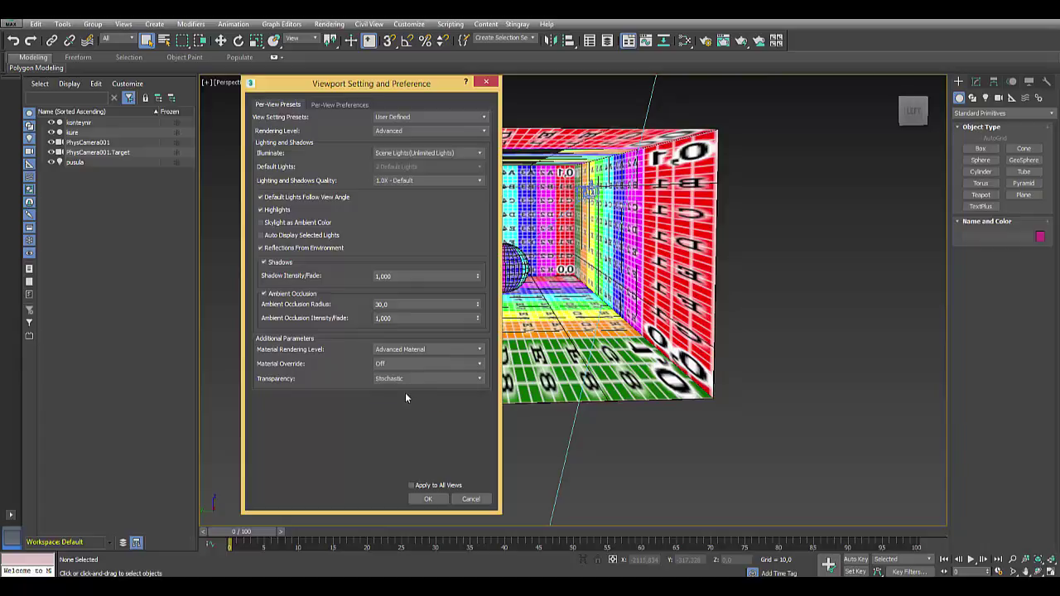
pyautogui.click(428, 499)
pyautogui.moveTo(602, 394); pyautogui.dragTo(600, 425, button='middle')
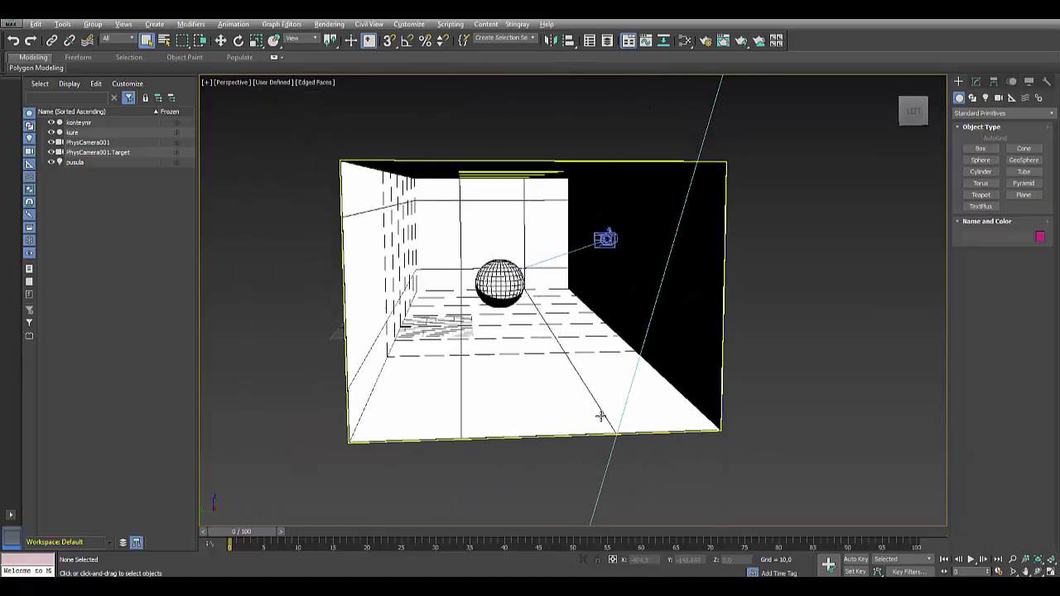
# Step: Render the PhysCamera001 view and close the rendered frame window
pyautogui.press('c')
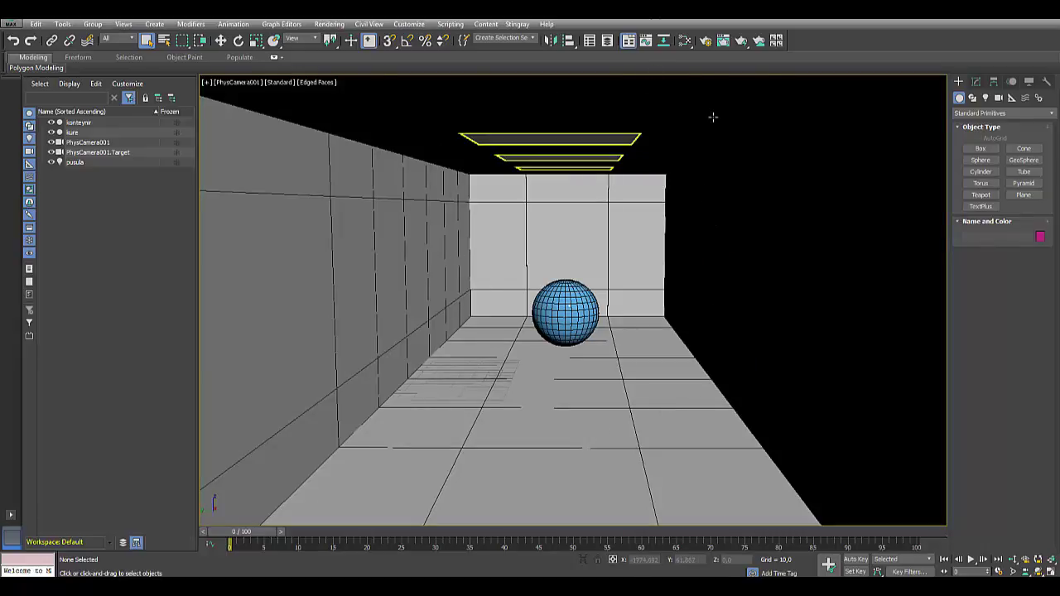
pyautogui.click(742, 41)
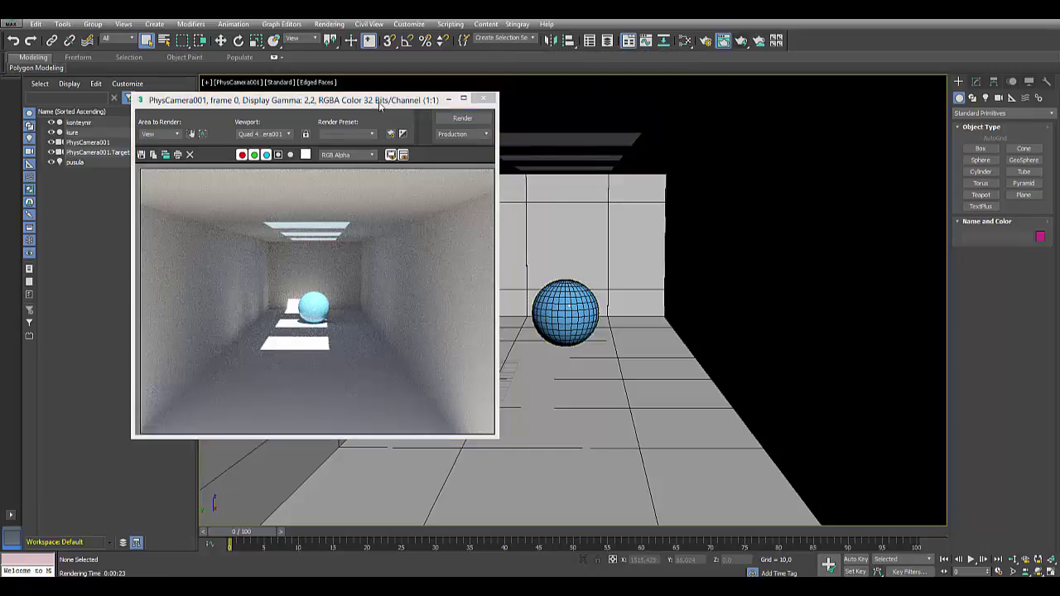
pyautogui.moveTo(378, 103)
pyautogui.mouseDown()
pyautogui.moveTo(404, 114)
pyautogui.moveTo(385, 110)
pyautogui.mouseUp()
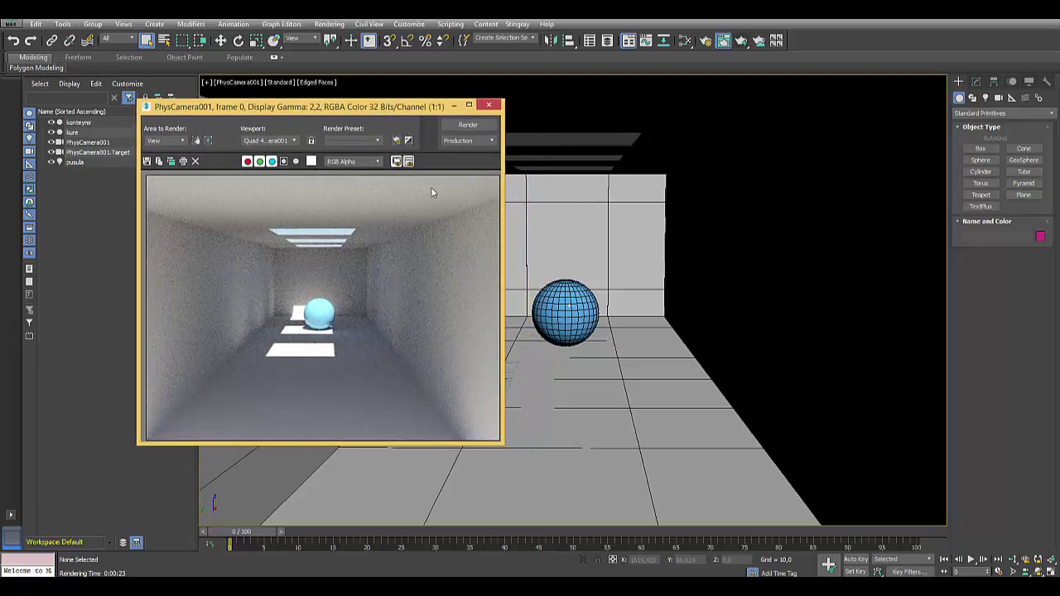
pyautogui.click(490, 107)
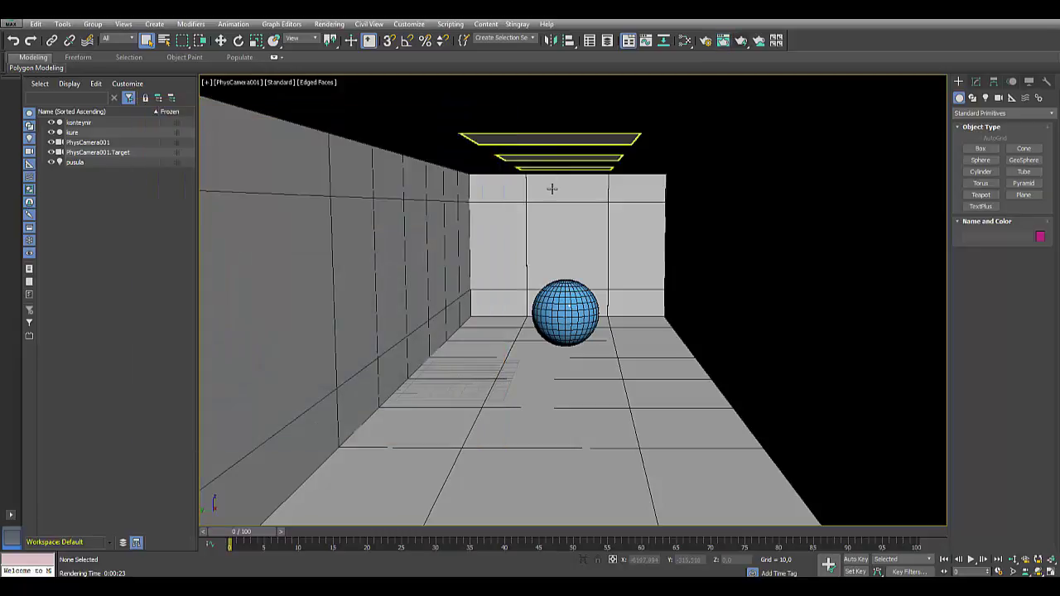
# Step: Return to the Perspective view and open Viewport Per-View Settings on the Per-View Preferences tab
pyautogui.press('p')
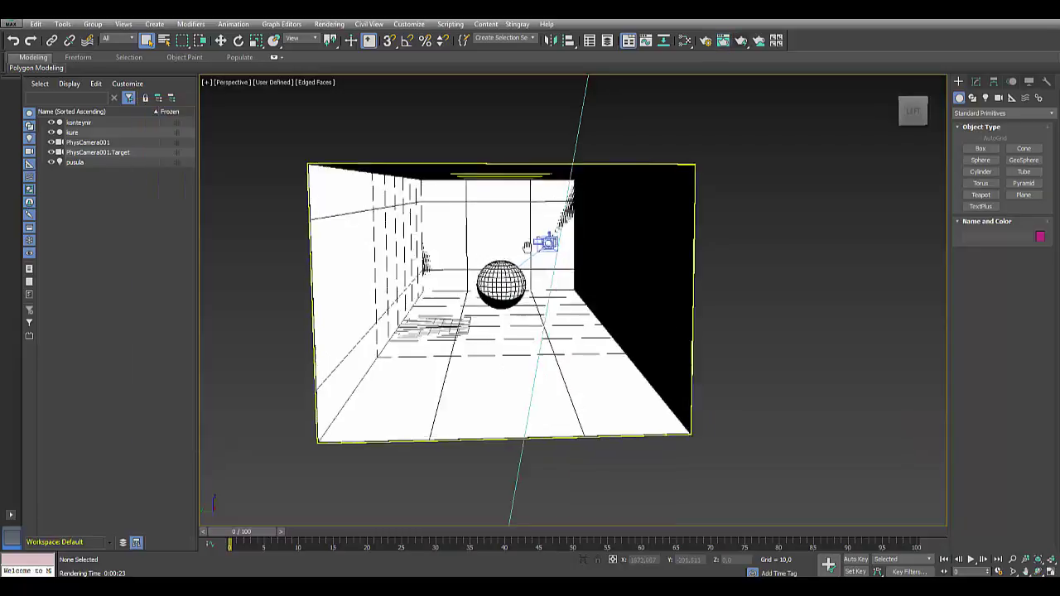
pyautogui.moveTo(549, 217)
pyautogui.mouseDown(button='middle')
pyautogui.moveTo(535, 252)
pyautogui.moveTo(527, 243)
pyautogui.mouseUp(button='middle')
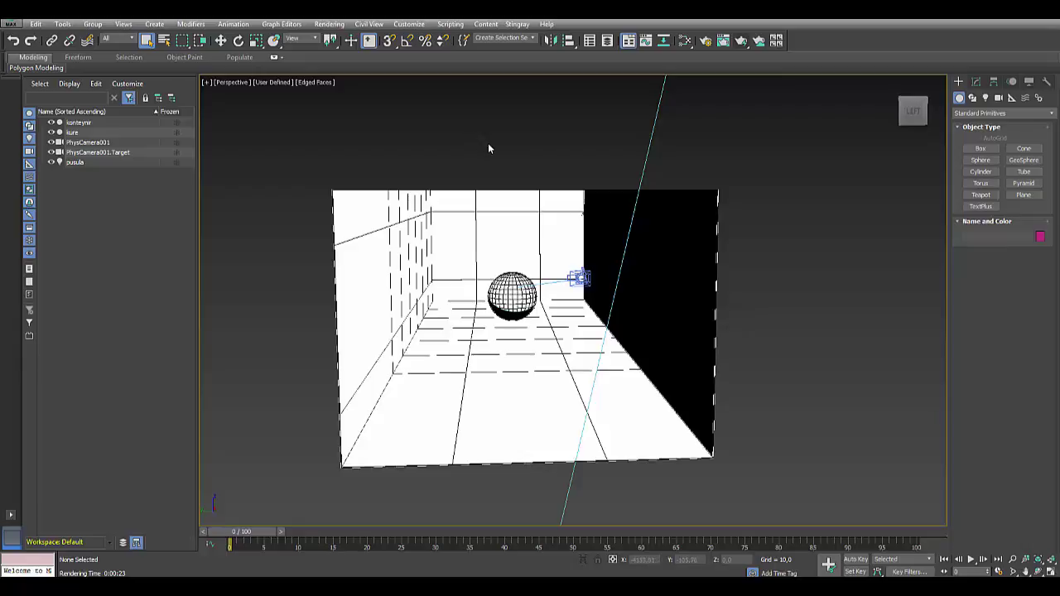
pyautogui.click(122, 24)
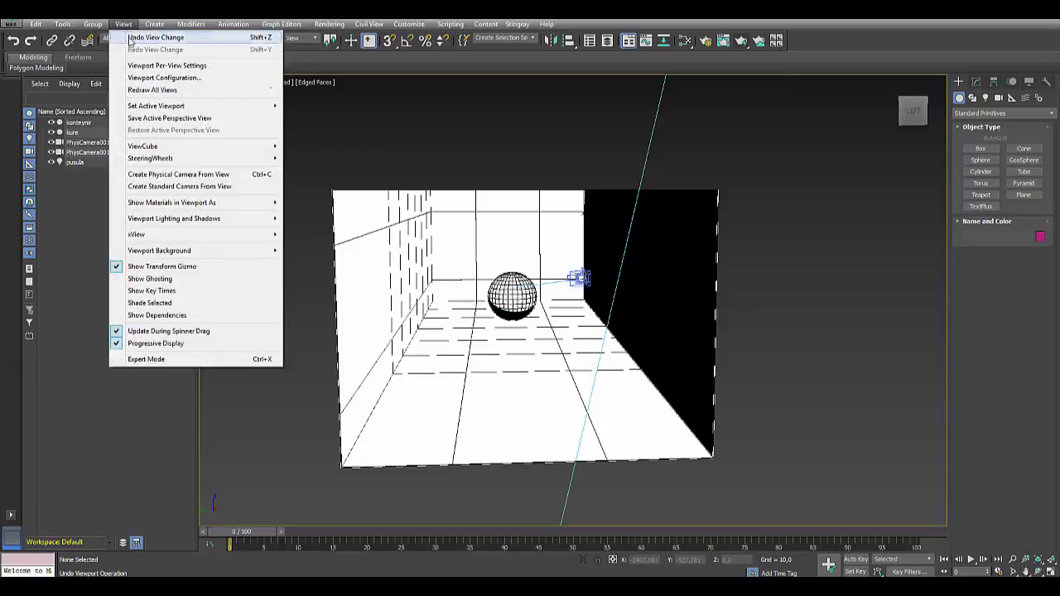
pyautogui.click(178, 65)
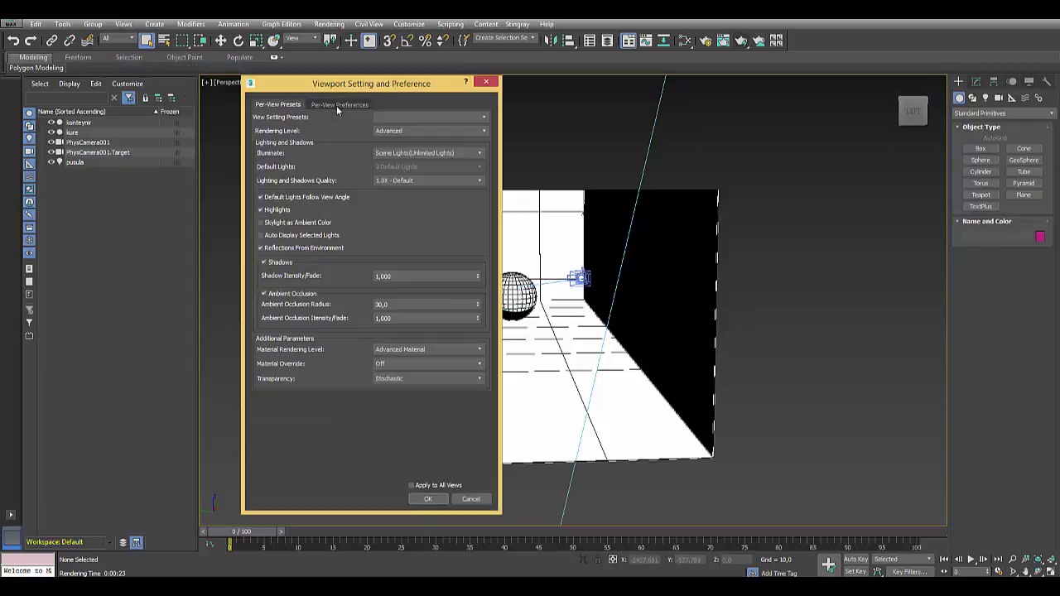
pyautogui.click(339, 105)
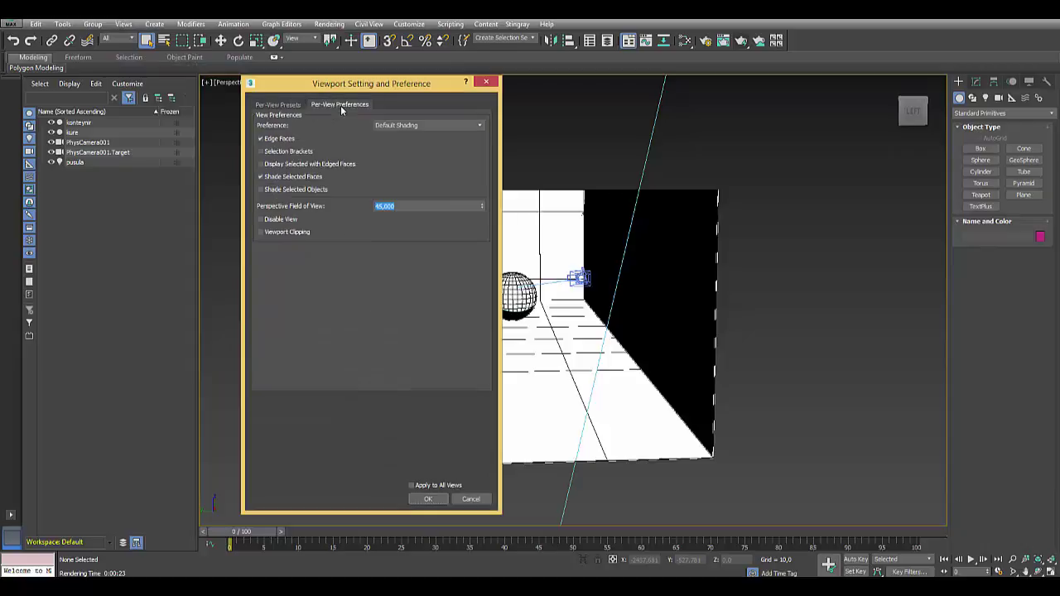
# Step: Turn on Edged Faces and browse the shading Preference list, keeping Default Shading
pyautogui.click(393, 244)
pyautogui.click(358, 163)
pyautogui.click(417, 125)
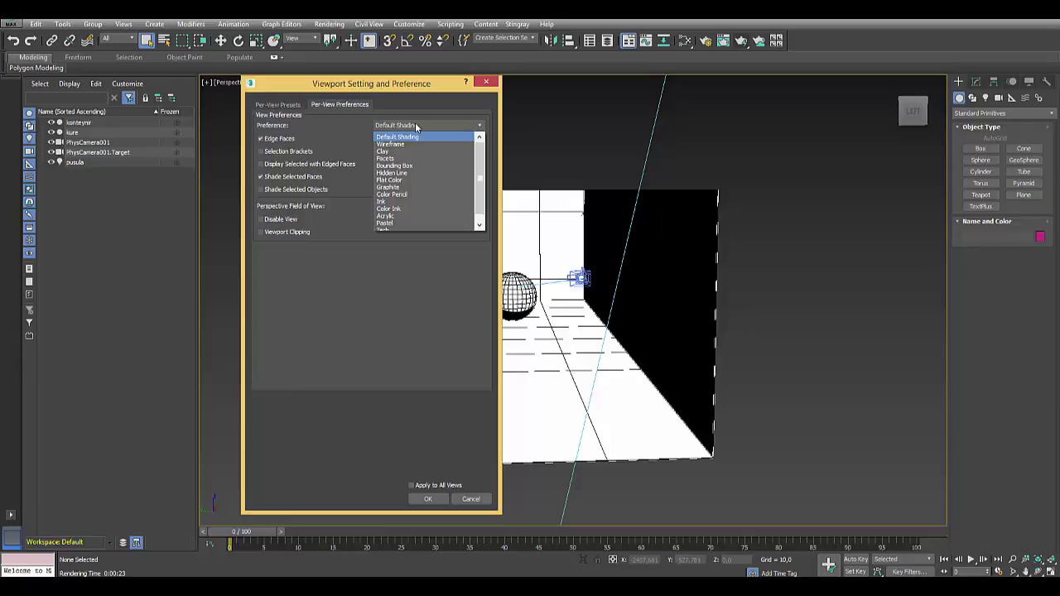
pyautogui.click(413, 90)
pyautogui.moveTo(395, 89); pyautogui.dragTo(372, 187)
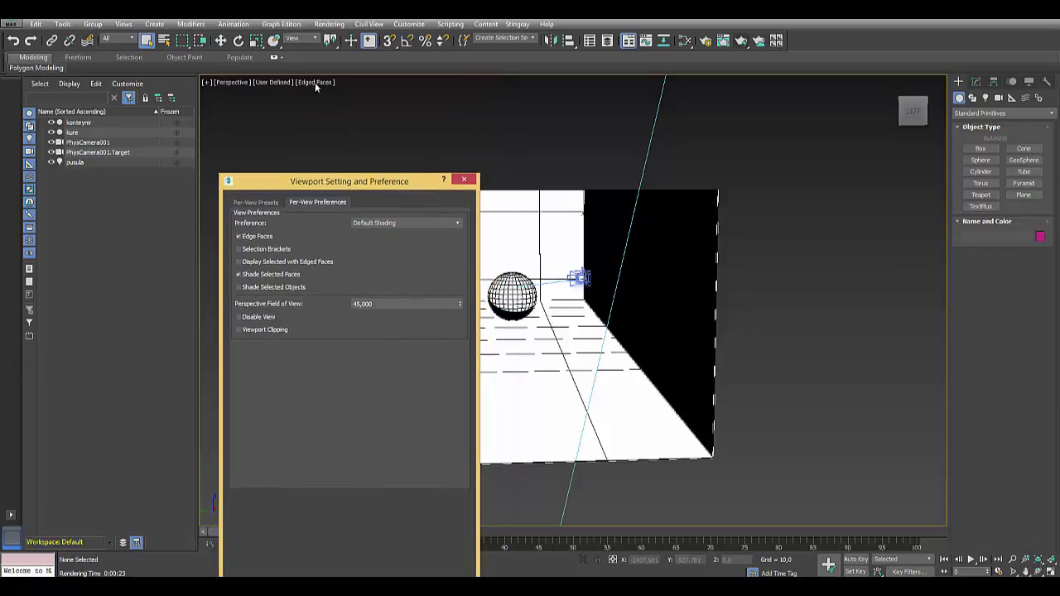
# Step: Review the Preference list and 45,000 Field of View, keep Default Shading, and close the dialog
pyautogui.moveTo(361, 180); pyautogui.dragTo(367, 80)
pyautogui.click(397, 123)
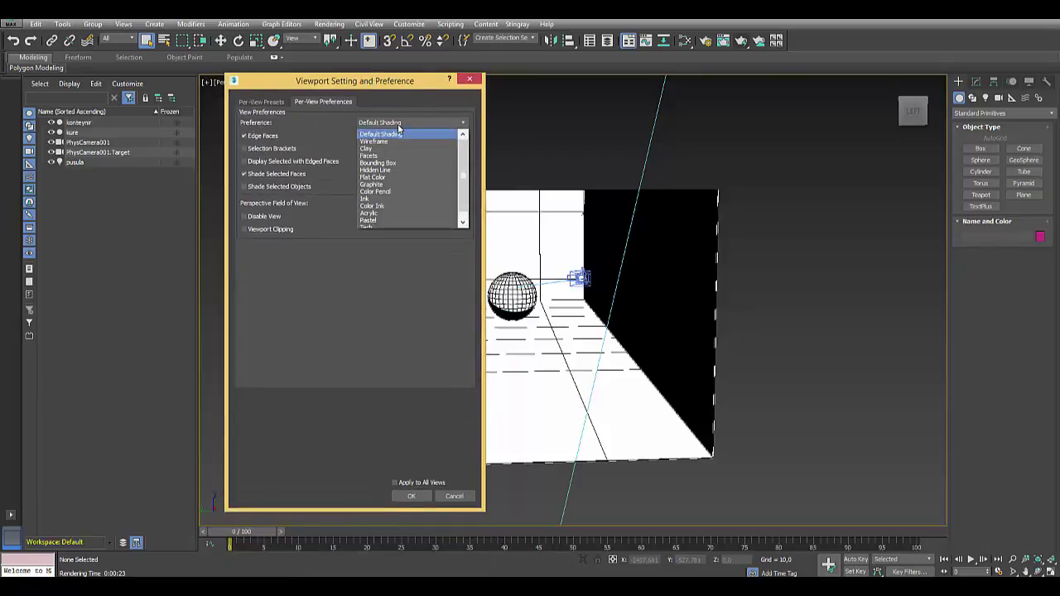
pyautogui.click(400, 133)
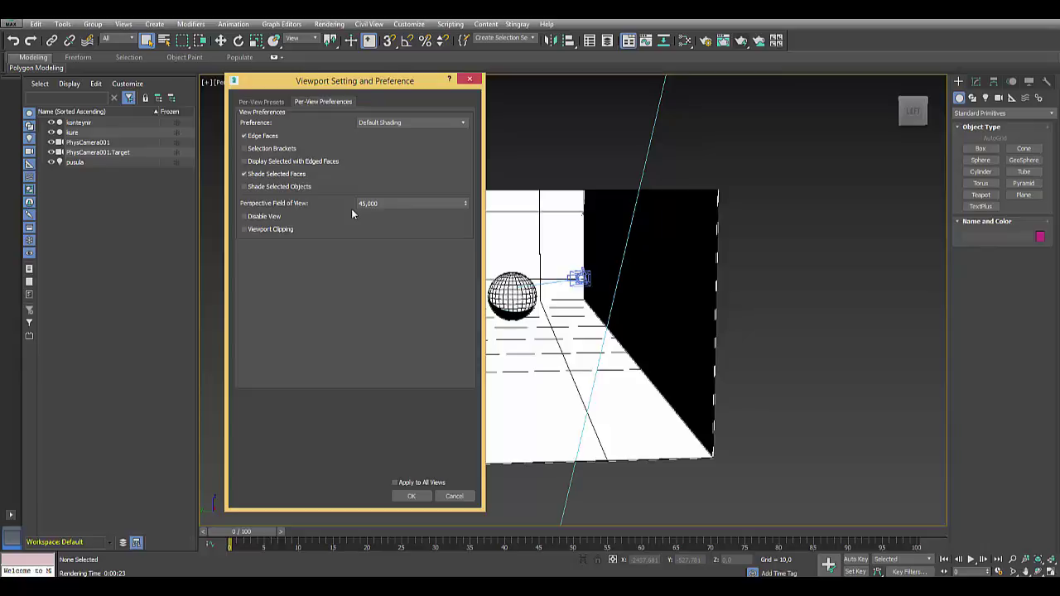
pyautogui.moveTo(388, 206); pyautogui.dragTo(326, 204)
pyautogui.click(410, 121)
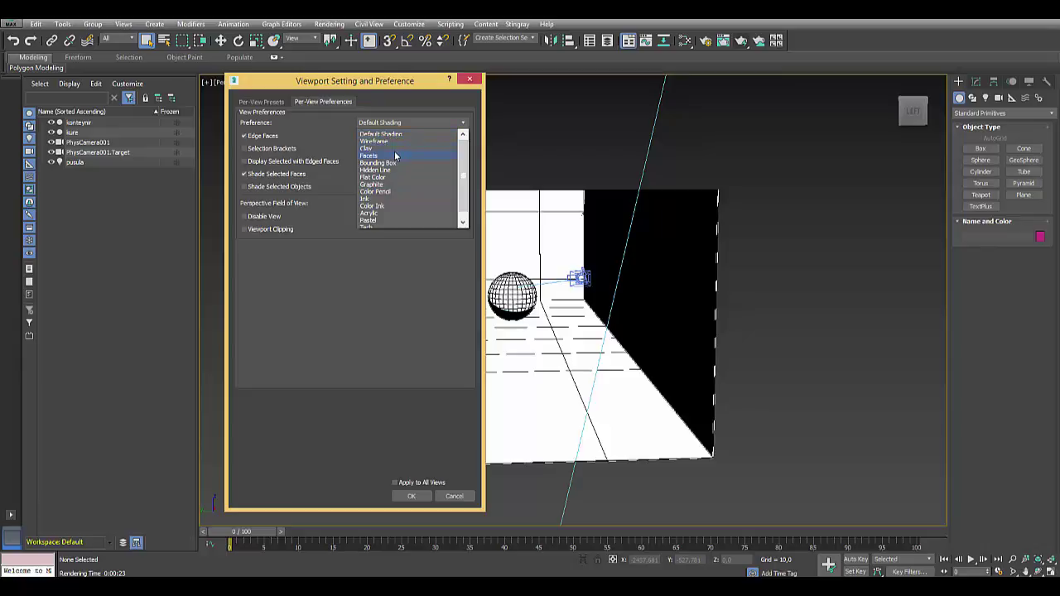
pyautogui.click(405, 313)
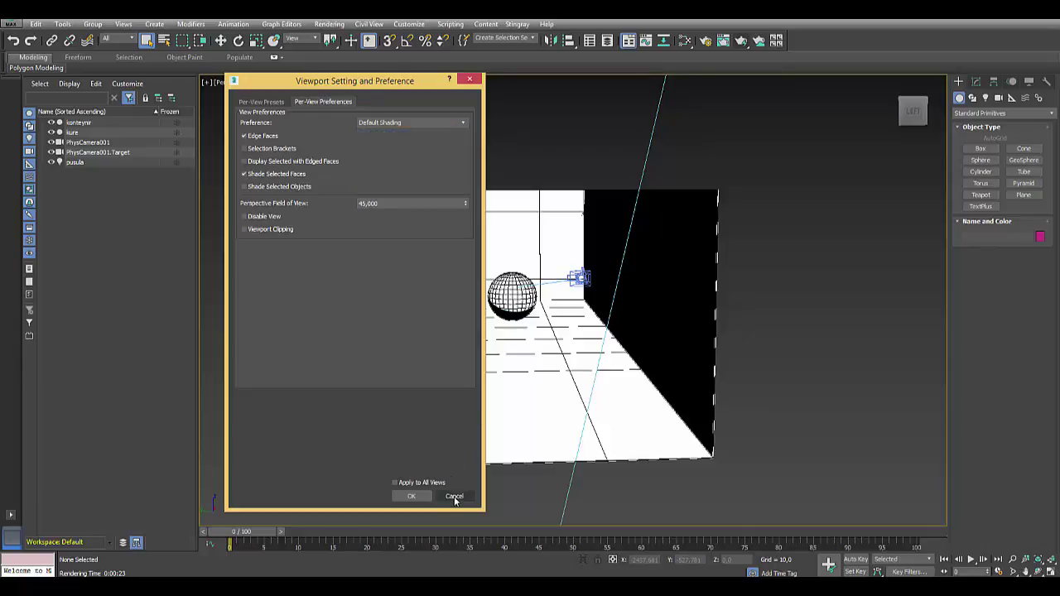
pyautogui.click(469, 79)
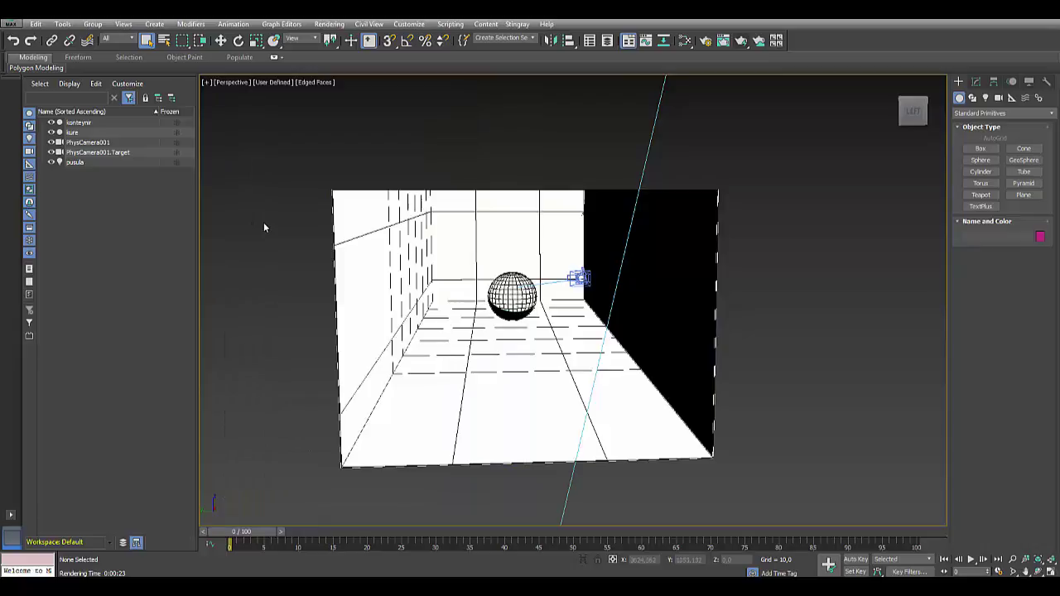
# Step: Set the perspective view's Illuminate option to Default Lights and apply
pyautogui.press('F4')
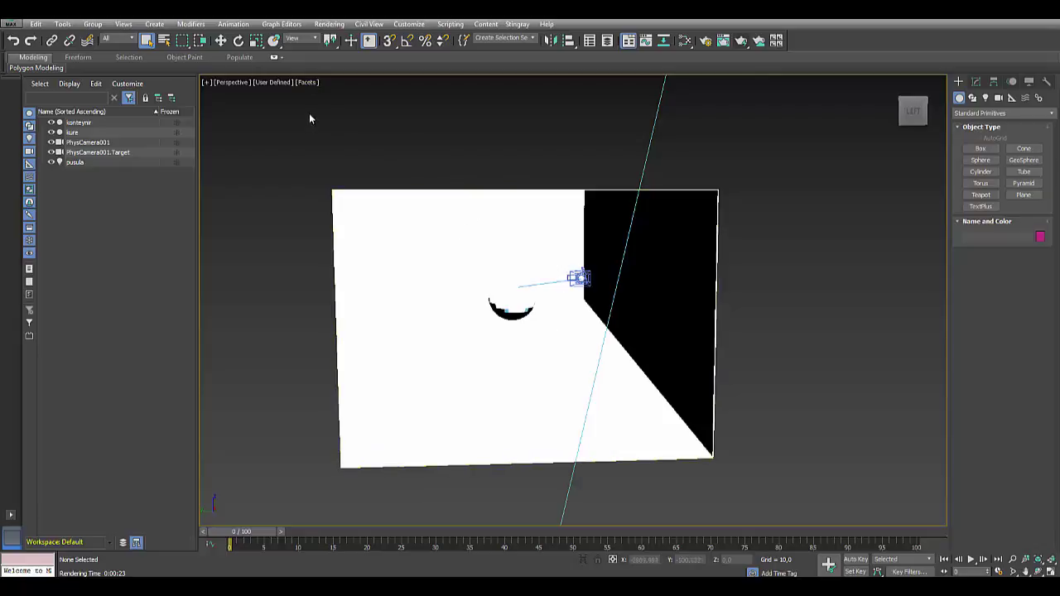
pyautogui.click(309, 82)
pyautogui.click(319, 93)
pyautogui.click(276, 82)
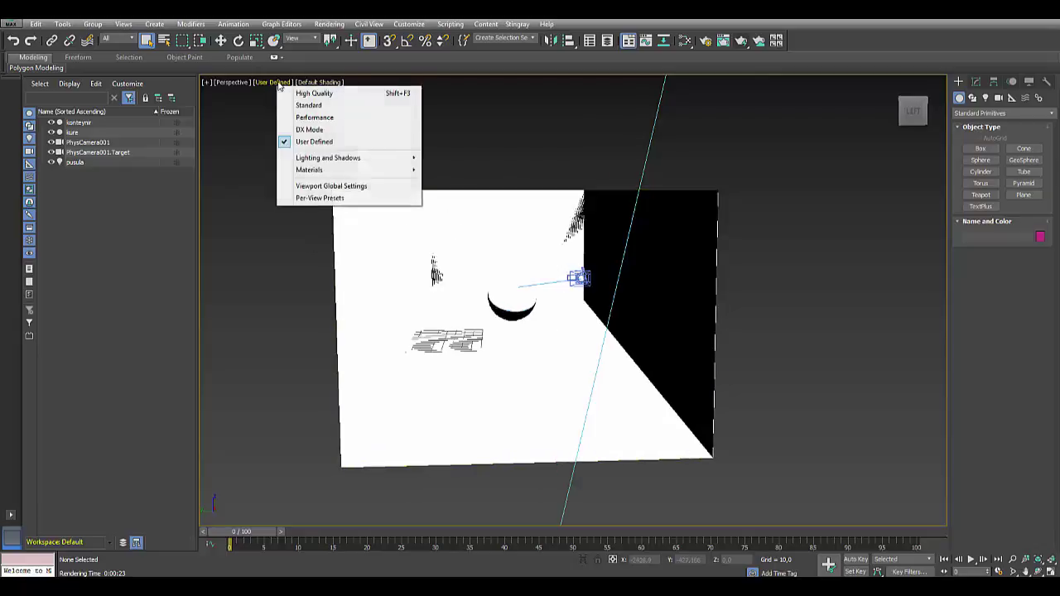
pyautogui.click(319, 198)
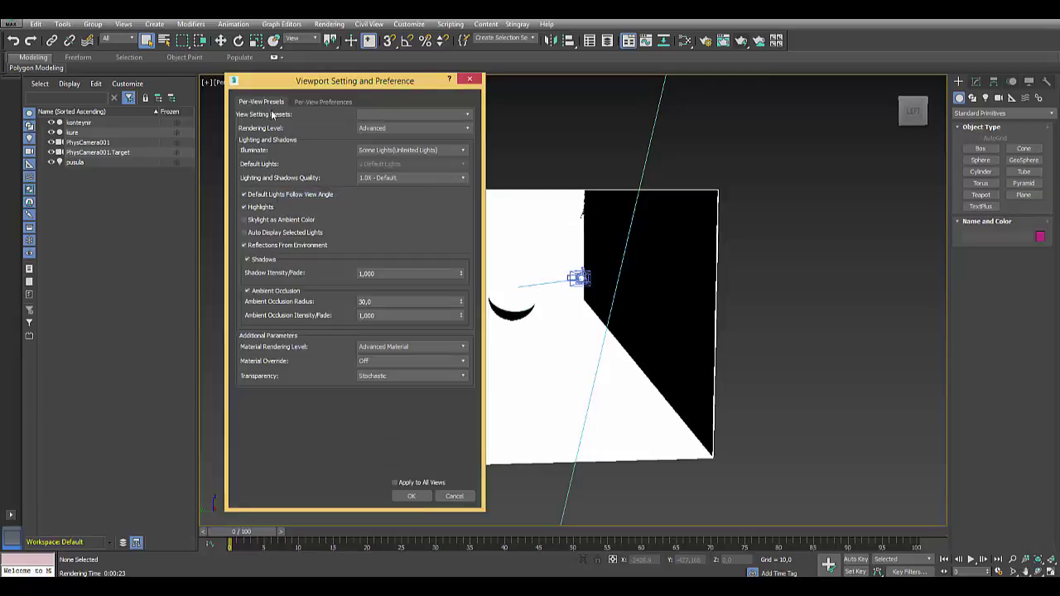
pyautogui.click(390, 152)
pyautogui.click(392, 167)
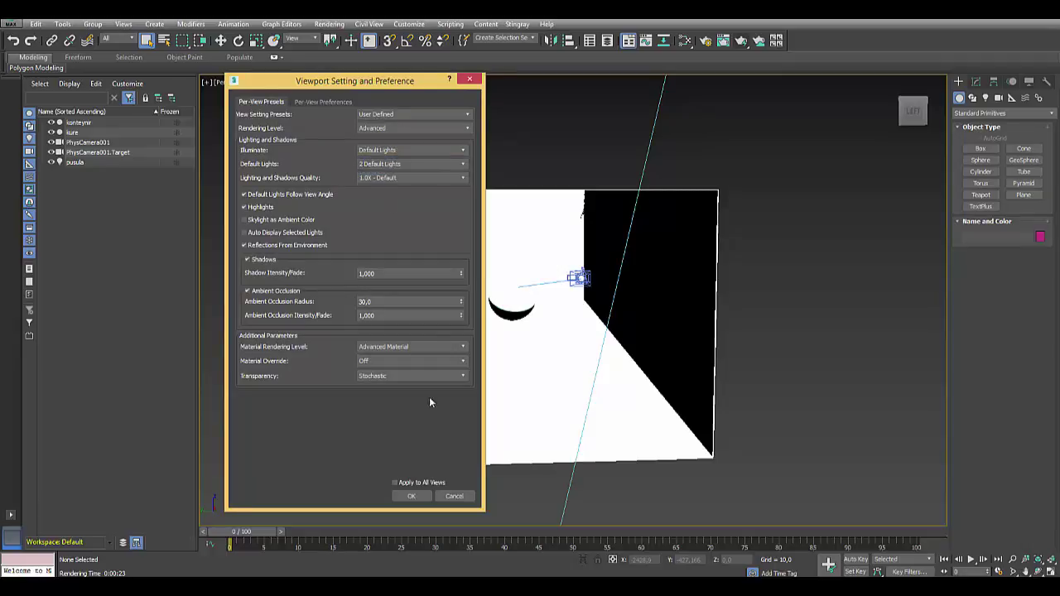
pyautogui.click(411, 496)
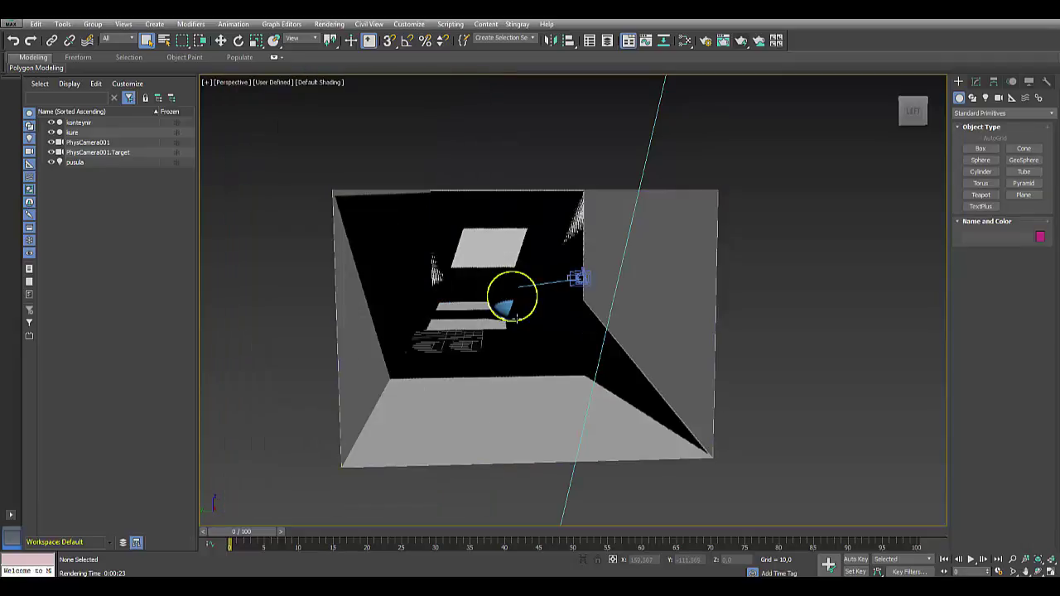
# Step: Switch the viewport shading to Facets, then to Bounding Box
pyautogui.click(328, 82)
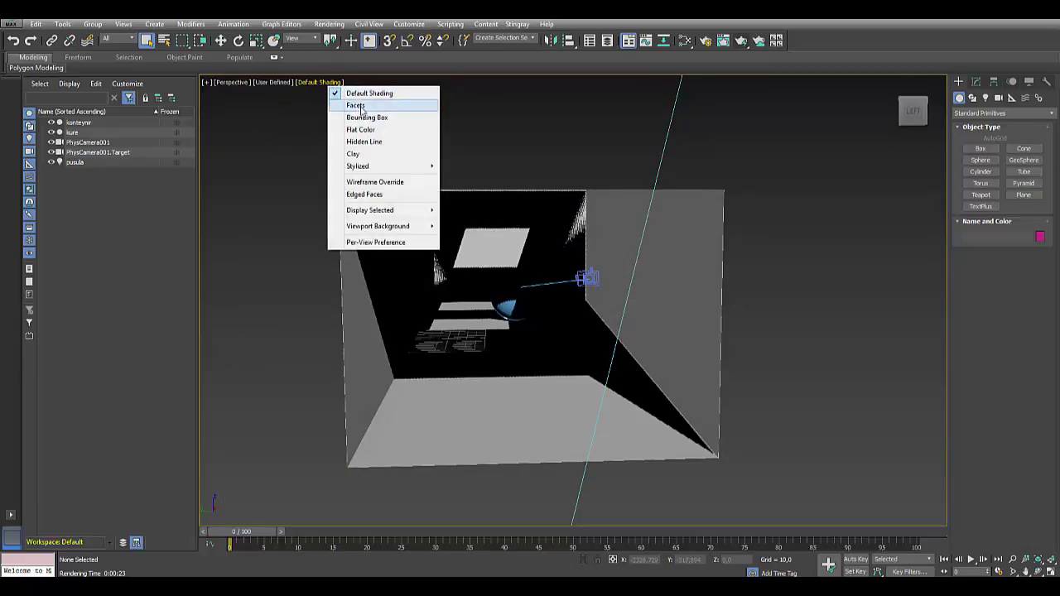
pyautogui.click(361, 106)
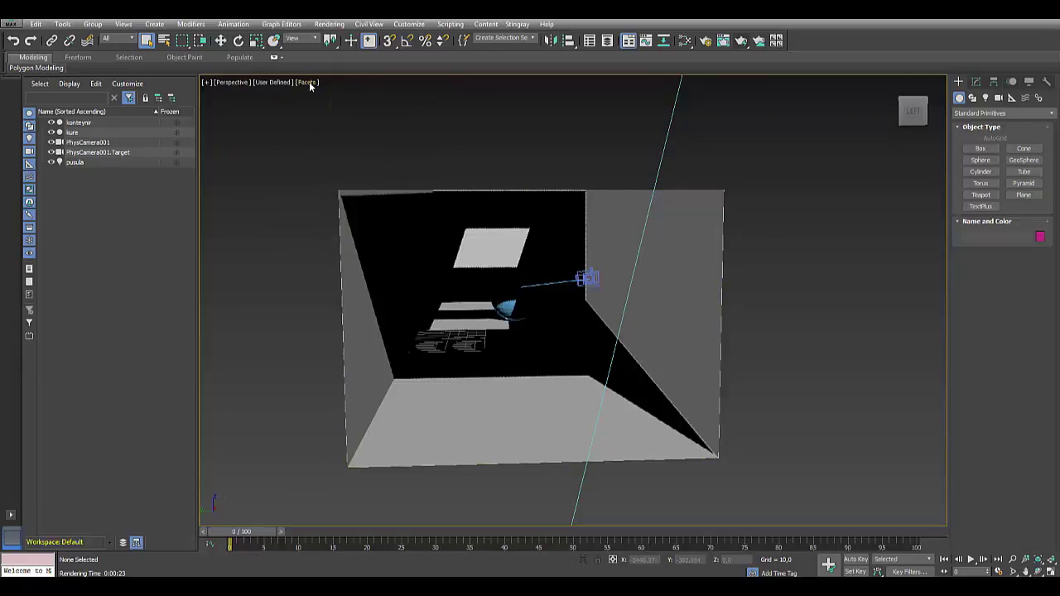
pyautogui.click(307, 82)
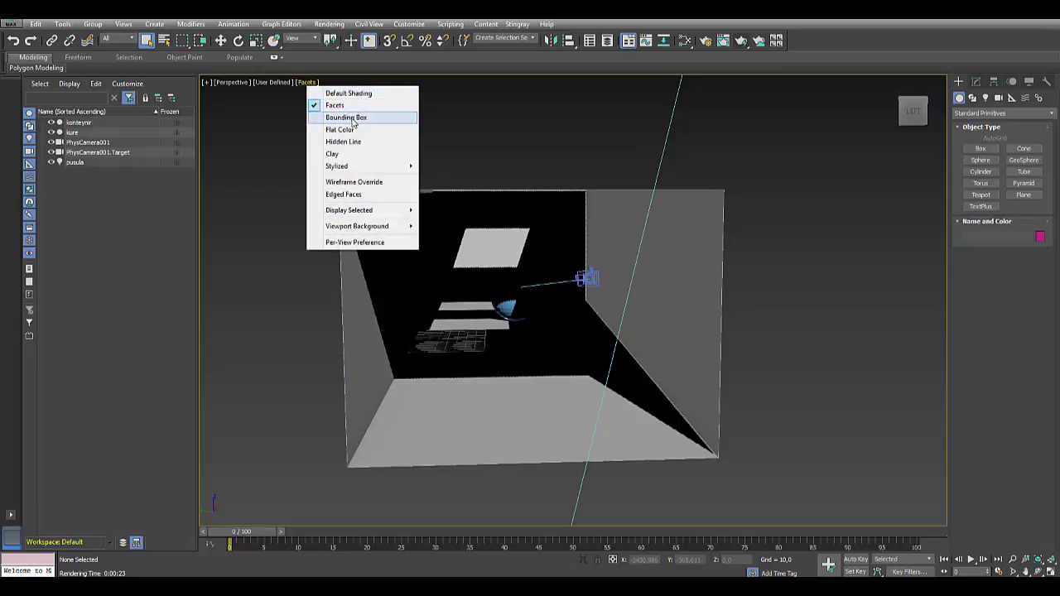
pyautogui.click(353, 120)
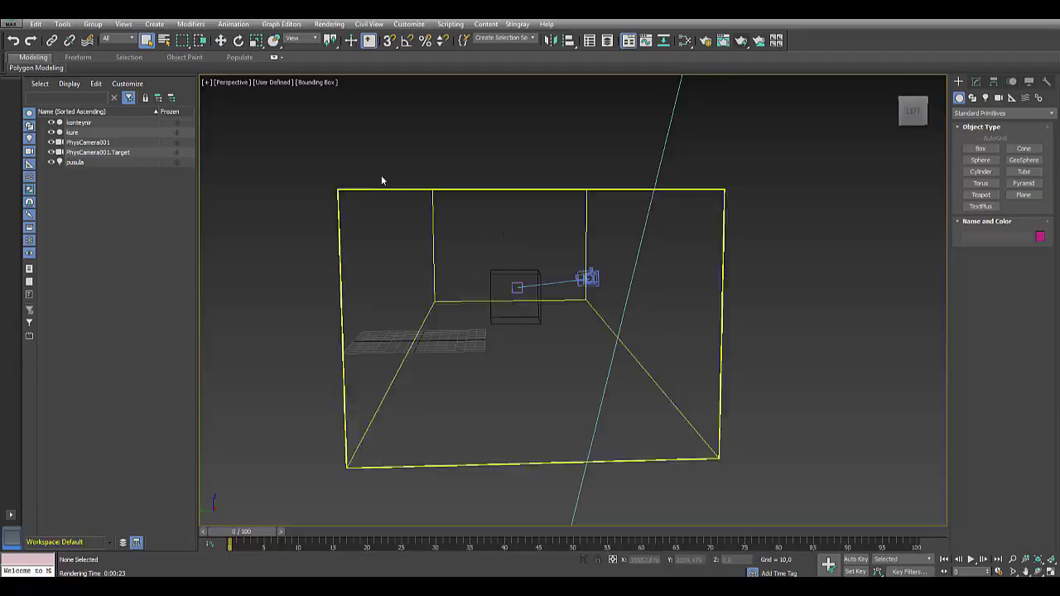
# Step: Box-select the konteynr container, then deselect it
pyautogui.moveTo(301, 149); pyautogui.dragTo(710, 402)
pyautogui.click(808, 343)
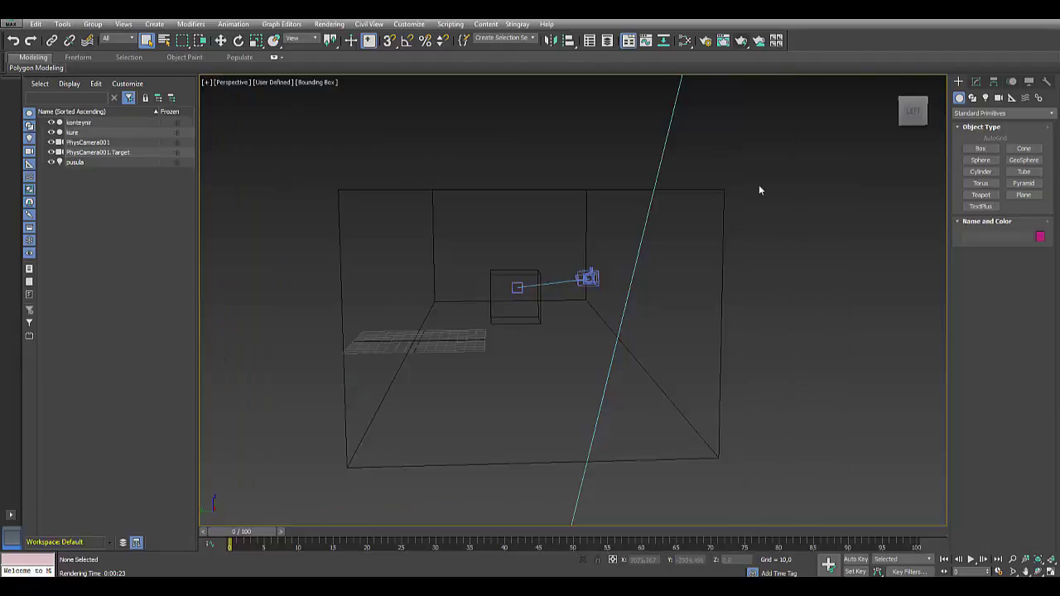
pyautogui.moveTo(758, 174); pyautogui.dragTo(680, 478)
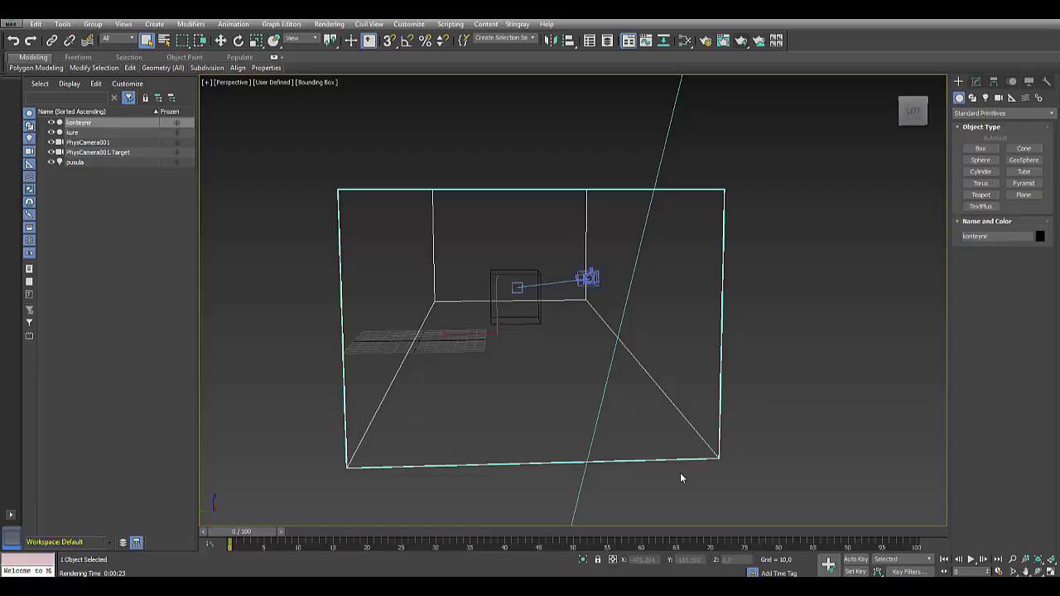
pyautogui.click(762, 365)
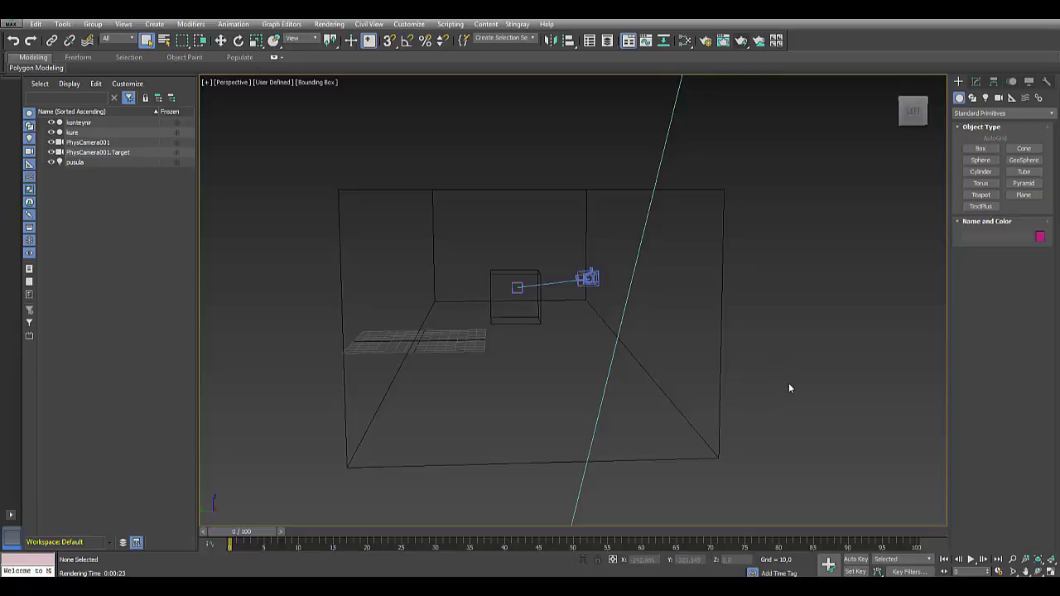
# Step: Switch the viewport shading to Flat Color, then to Hidden Line
pyautogui.click(516, 296)
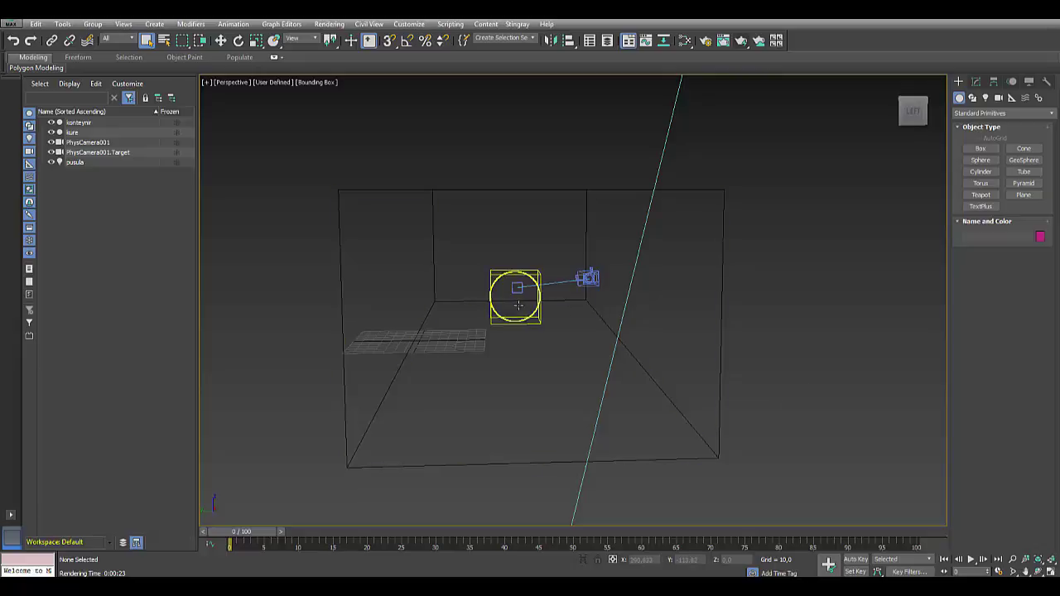
pyautogui.click(321, 84)
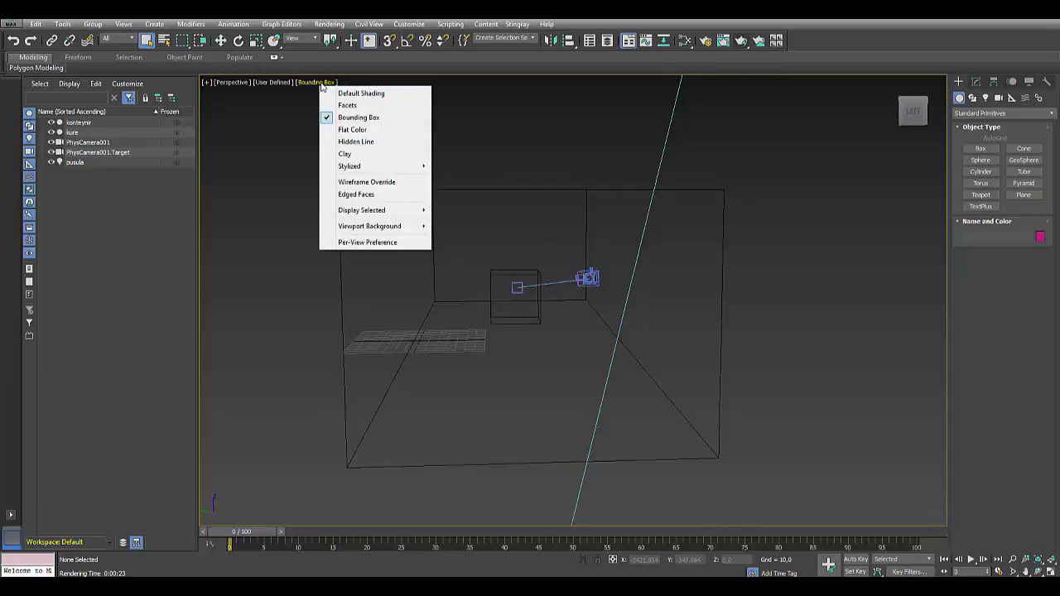
pyautogui.click(353, 130)
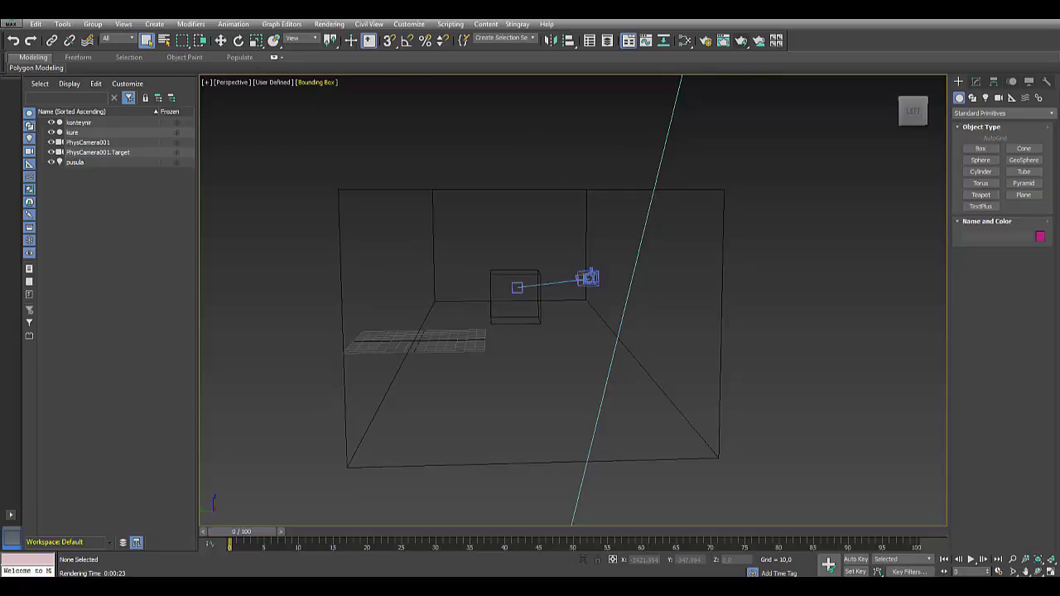
pyautogui.click(309, 82)
pyautogui.click(341, 130)
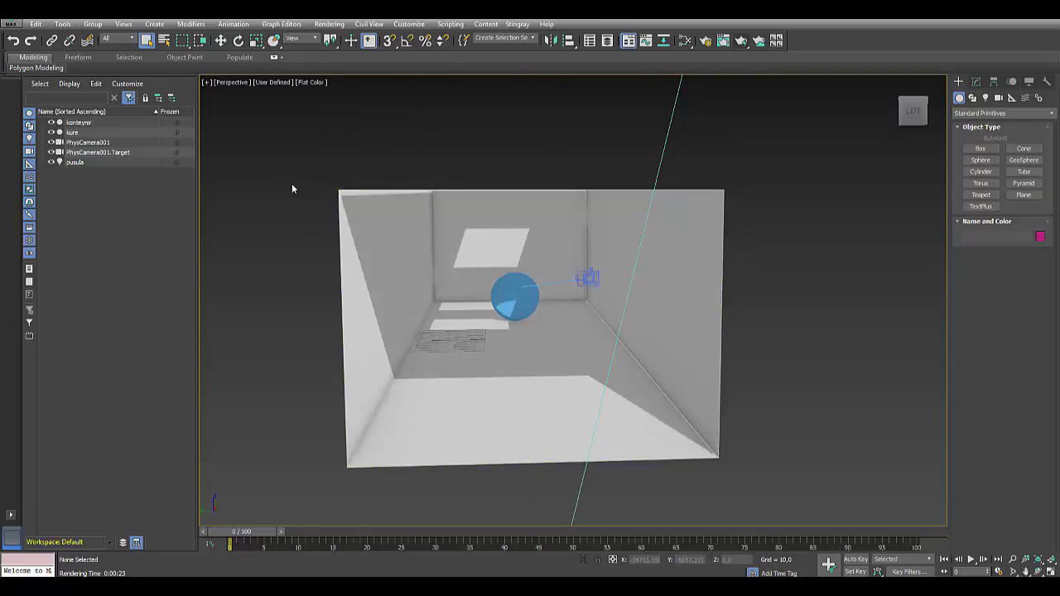
pyautogui.click(312, 82)
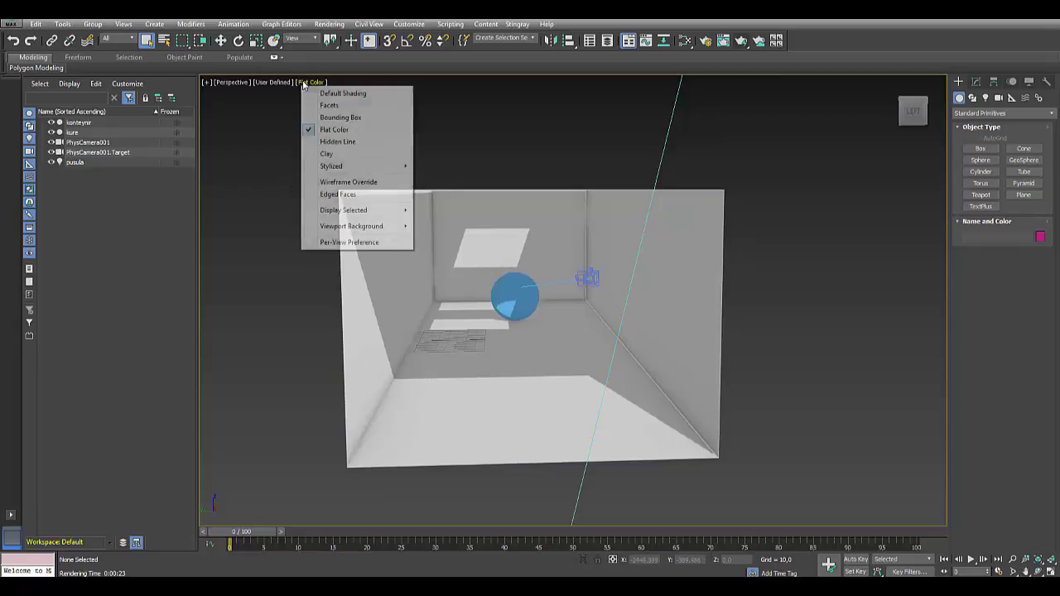
pyautogui.click(339, 145)
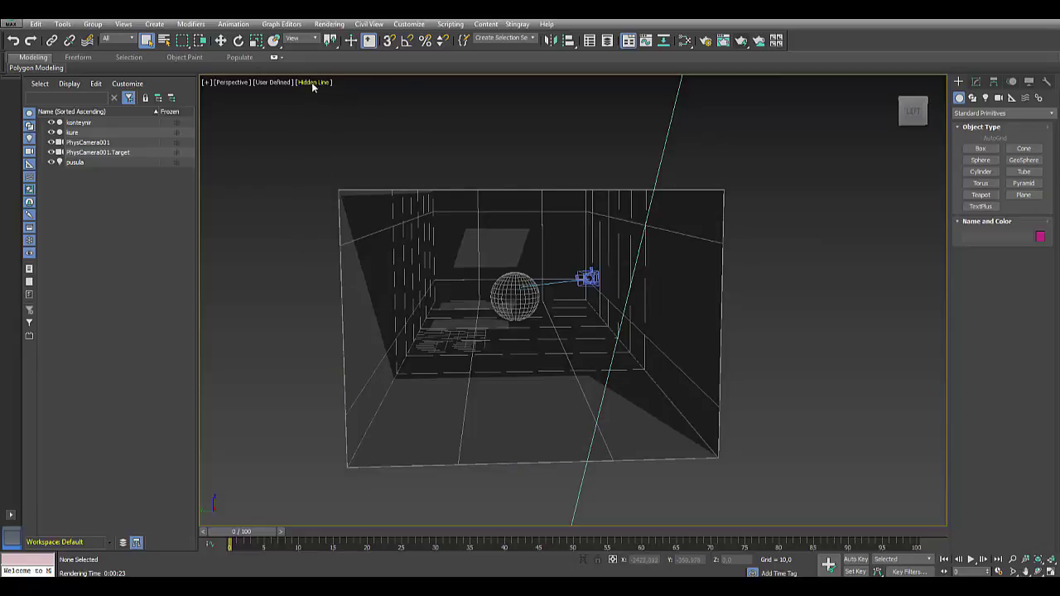
# Step: Try Clay and Graphite shading, return to Default Shading, and dismiss the stylized list
pyautogui.click(312, 82)
pyautogui.click(335, 157)
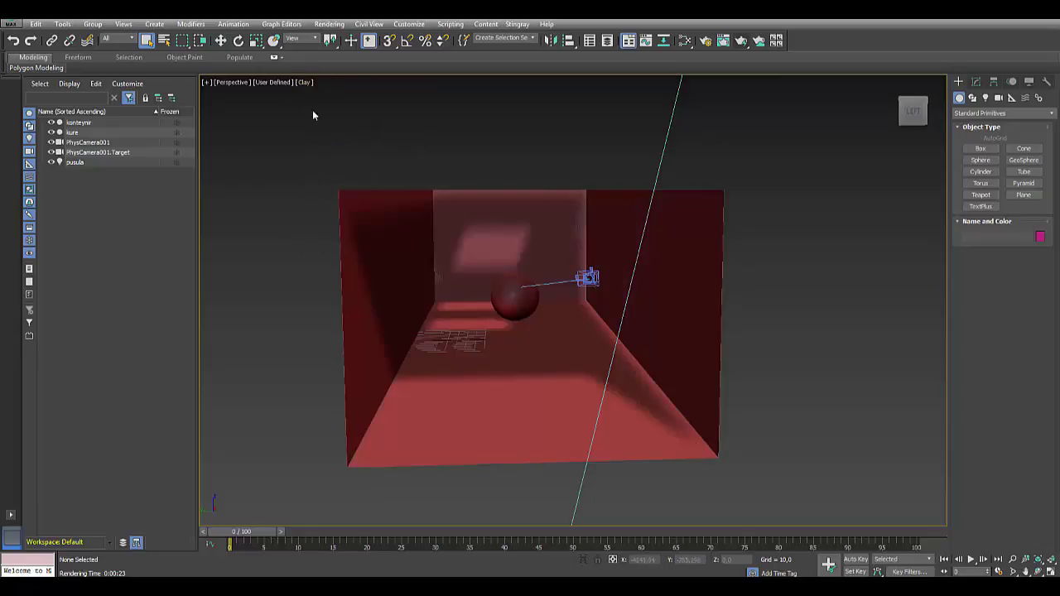
pyautogui.click(305, 82)
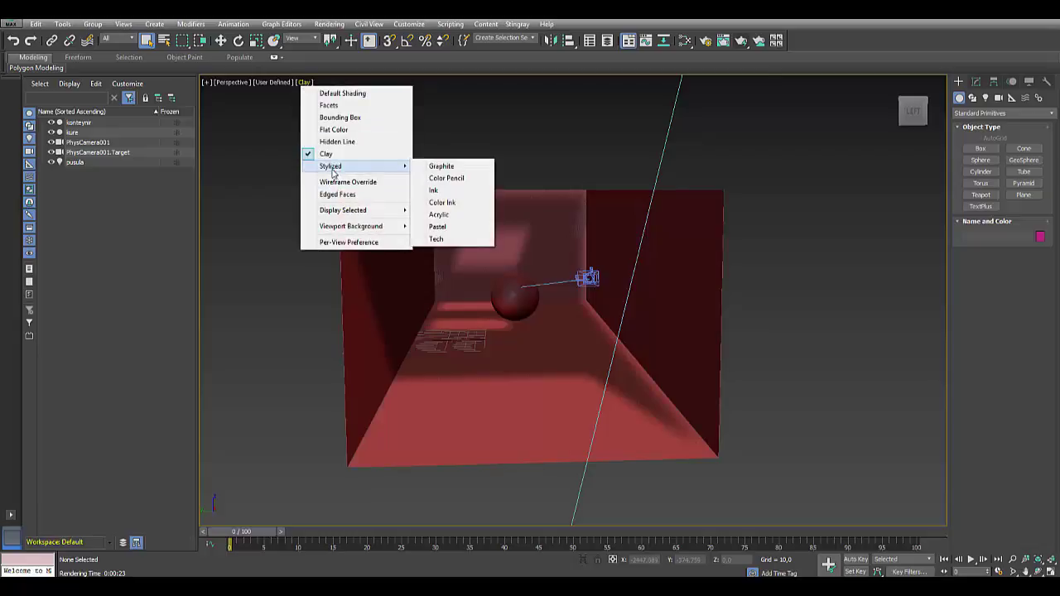
pyautogui.moveTo(330, 166)
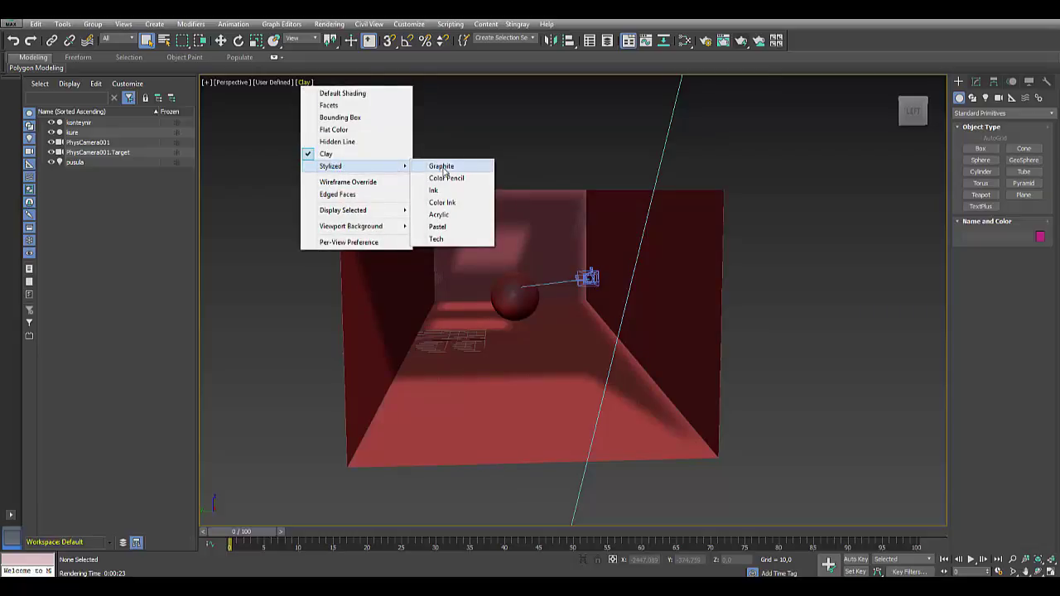
pyautogui.click(443, 167)
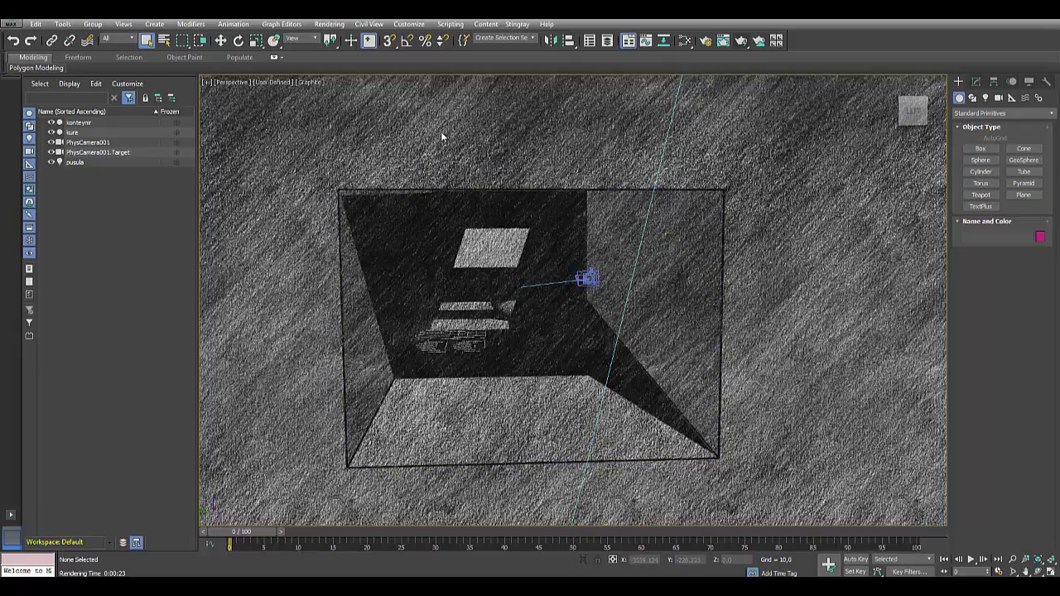
pyautogui.click(315, 82)
pyautogui.click(341, 91)
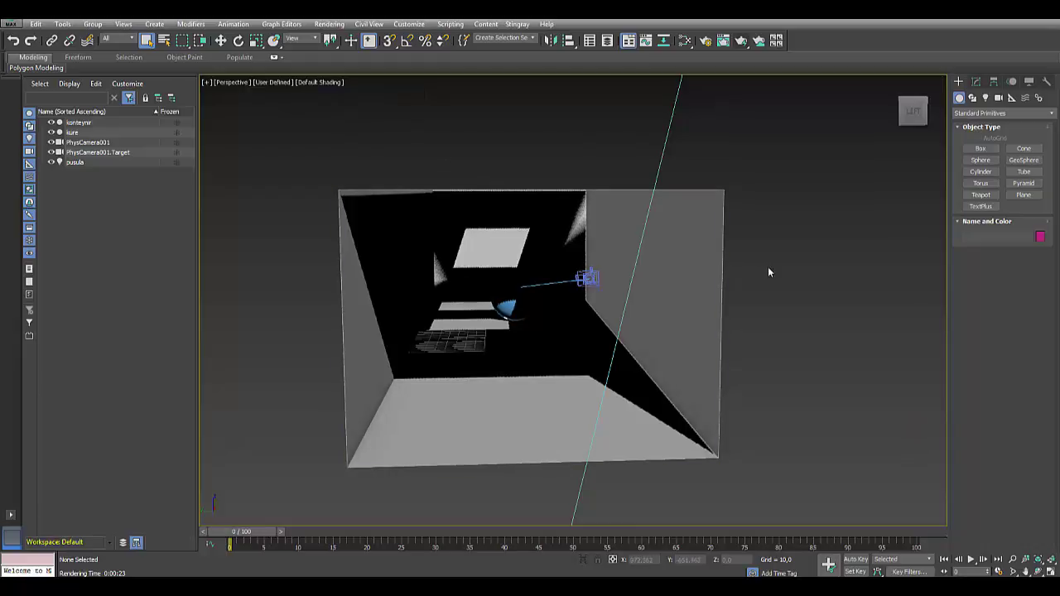
pyautogui.click(325, 82)
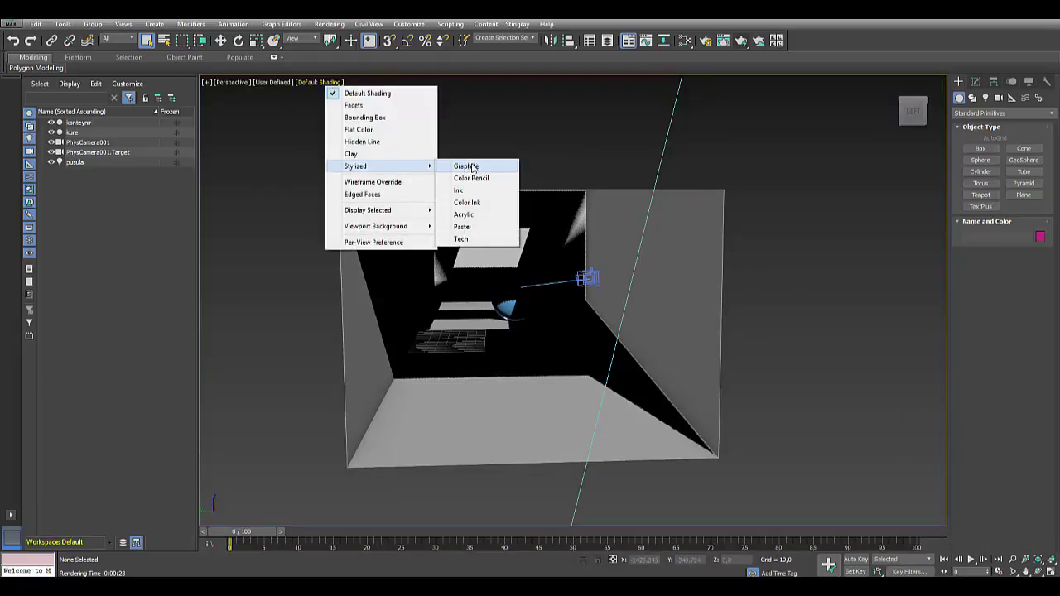
pyautogui.moveTo(365, 165)
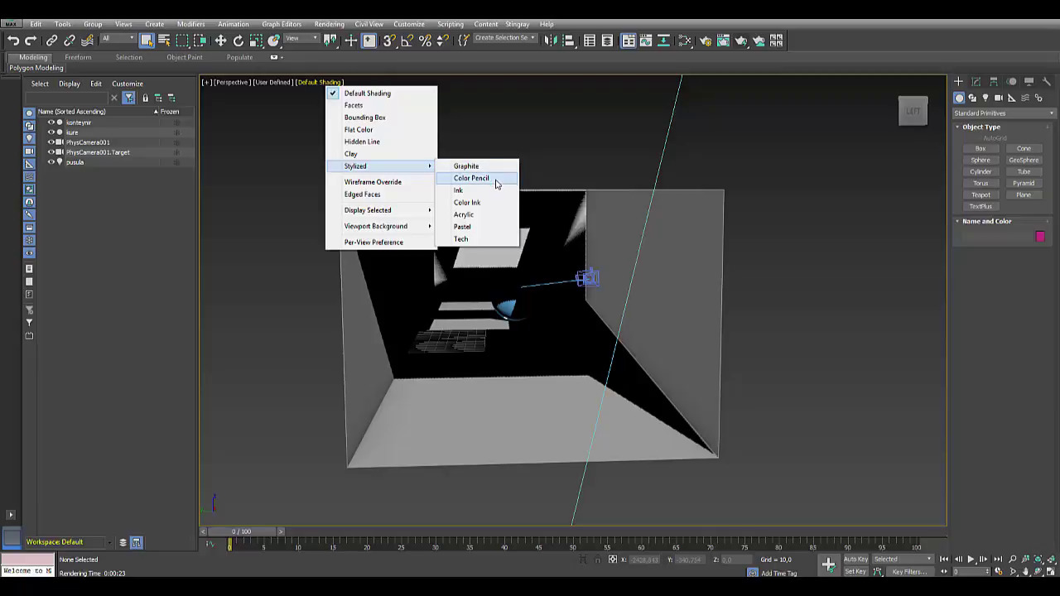
pyautogui.press('Escape')
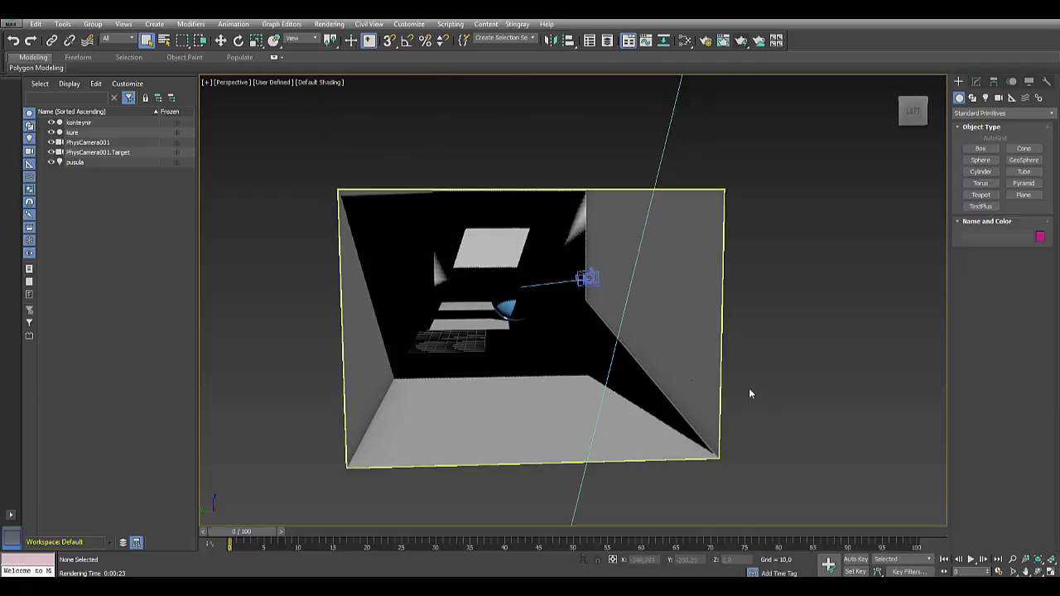
# Step: Create a teapot on the container floor with AutoGrid and rotate it about 53° around Z
pyautogui.click(981, 195)
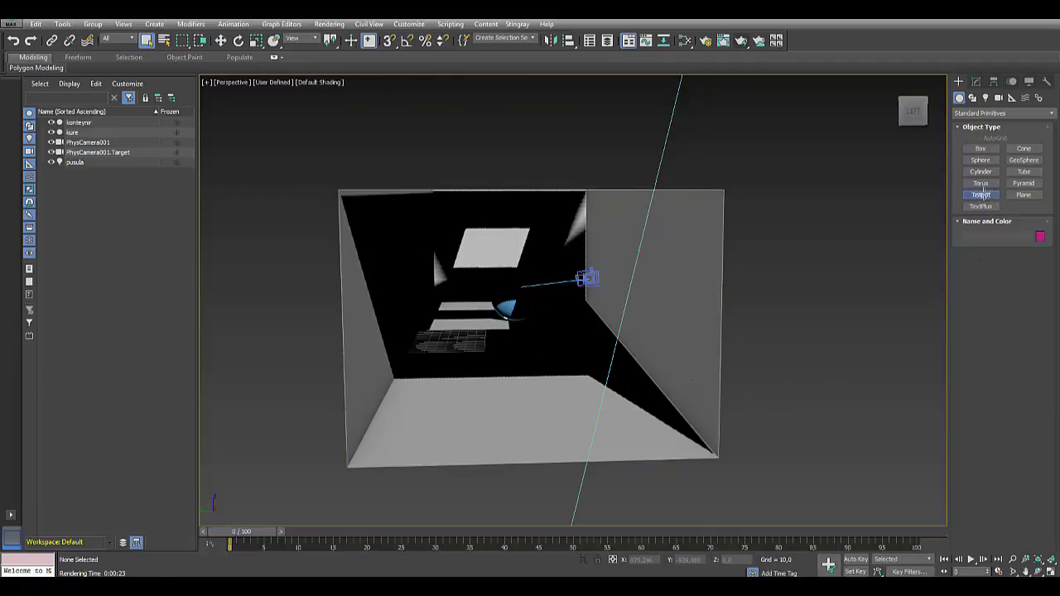
pyautogui.click(982, 138)
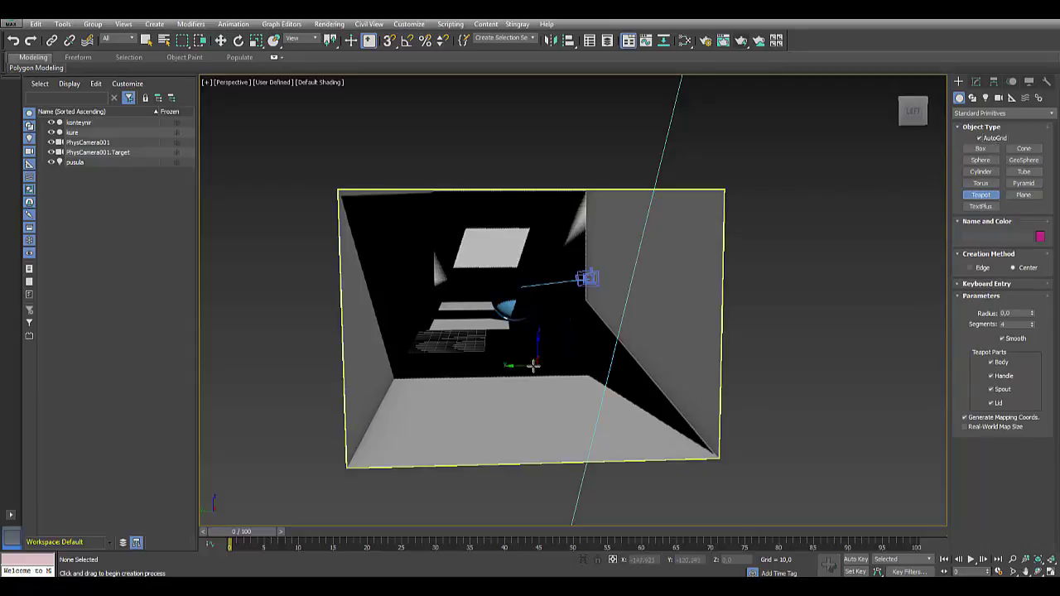
pyautogui.moveTo(535, 365); pyautogui.dragTo(521, 399)
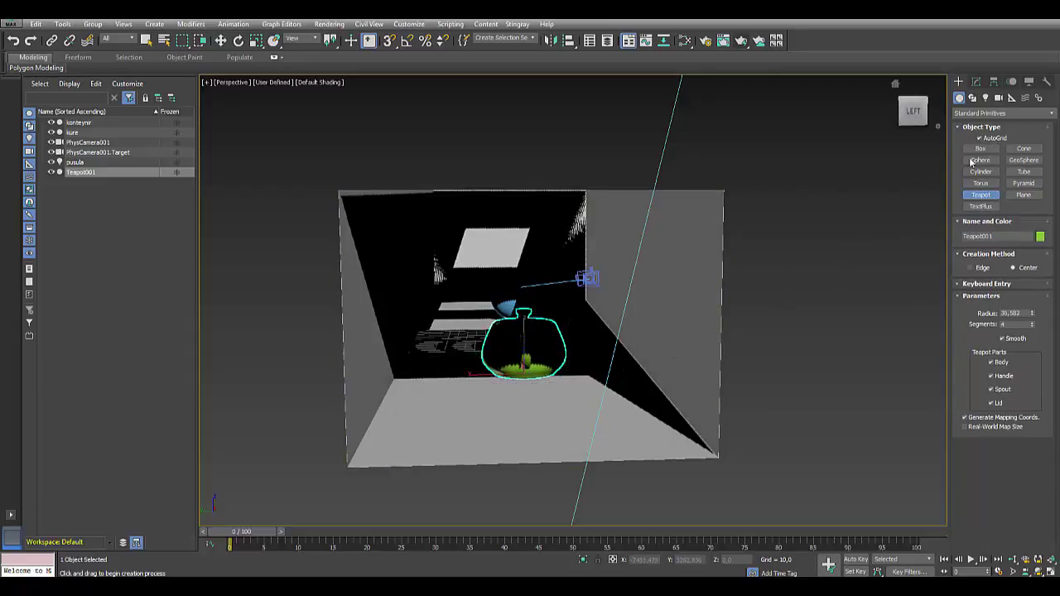
pyautogui.click(238, 41)
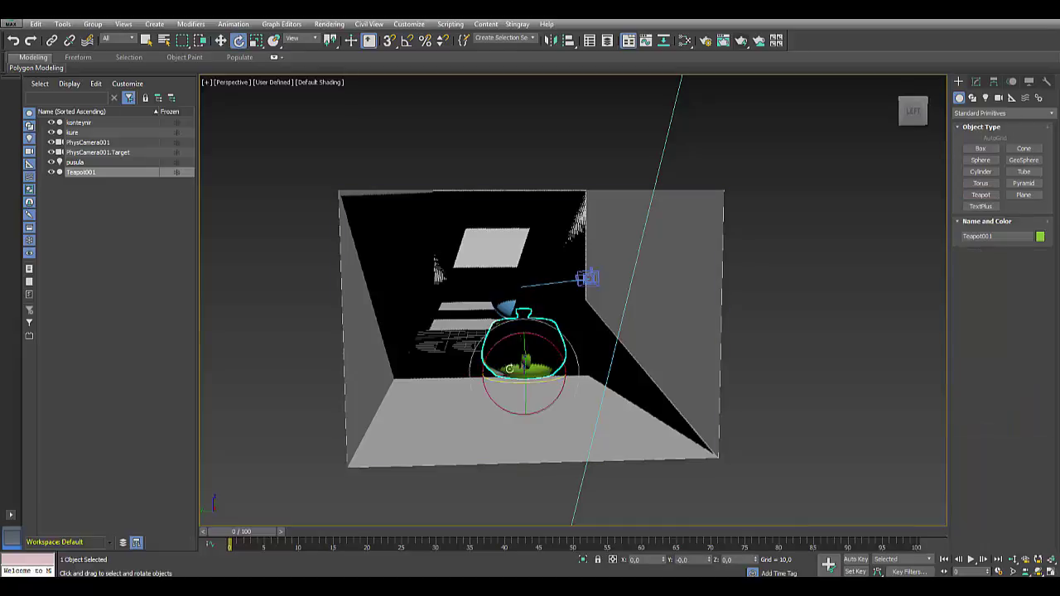
pyautogui.moveTo(508, 383)
pyautogui.mouseDown()
pyautogui.moveTo(538, 382)
pyautogui.moveTo(378, 372)
pyautogui.mouseUp()
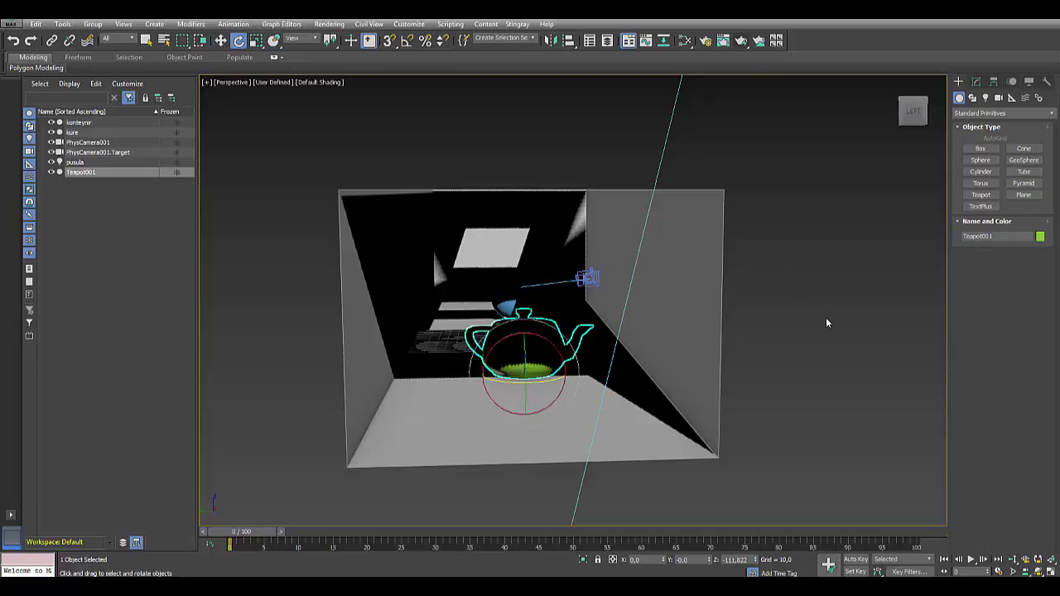
pyautogui.click(329, 83)
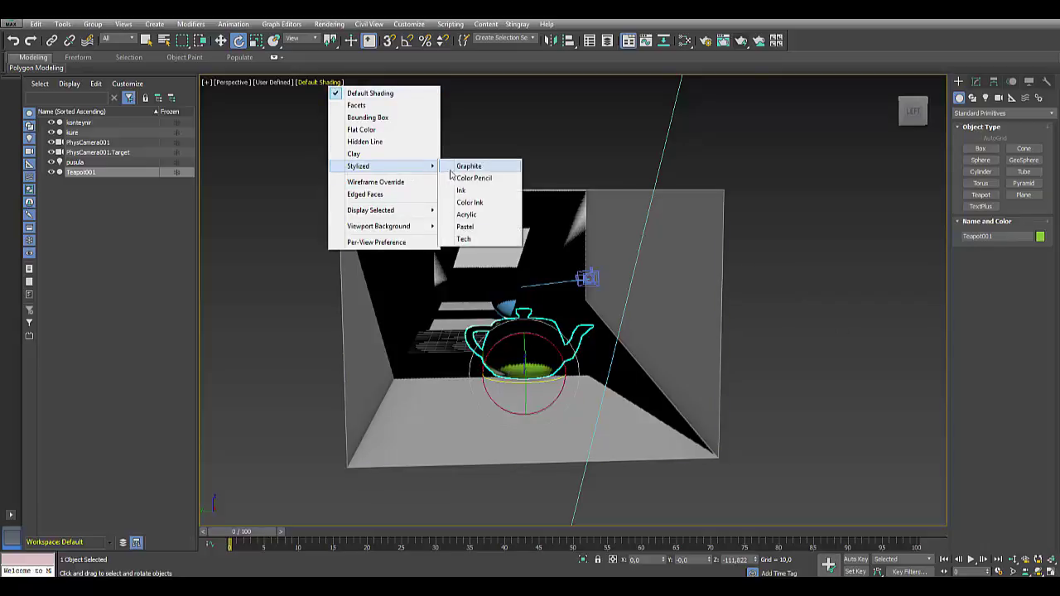
pyautogui.moveTo(358, 166)
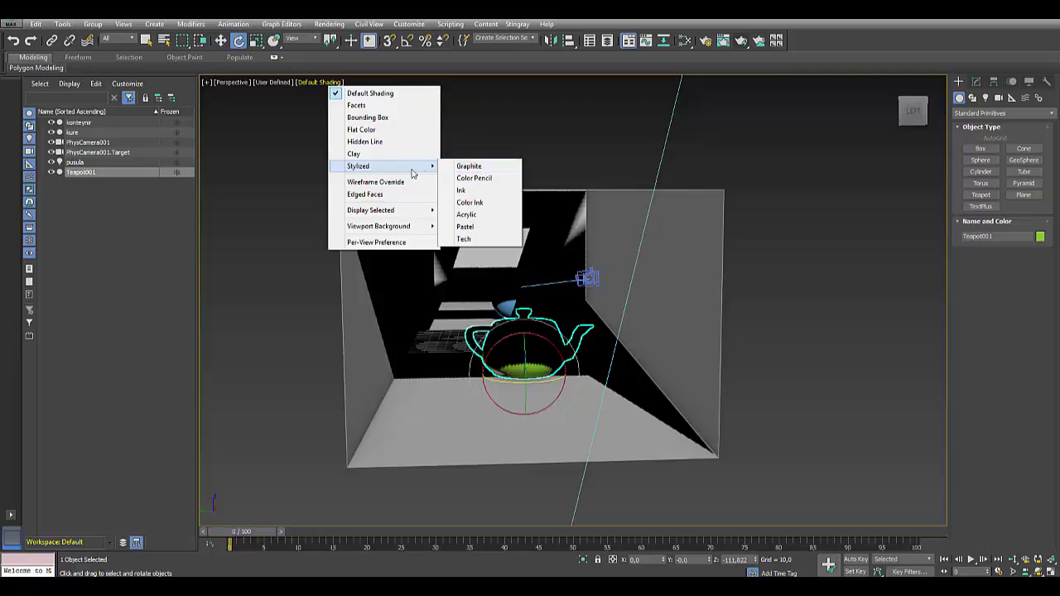
# Step: Cycle the viewport through Graphite, Color Pencil and Color Ink styles, nudging the teapot's rotation
pyautogui.click(478, 169)
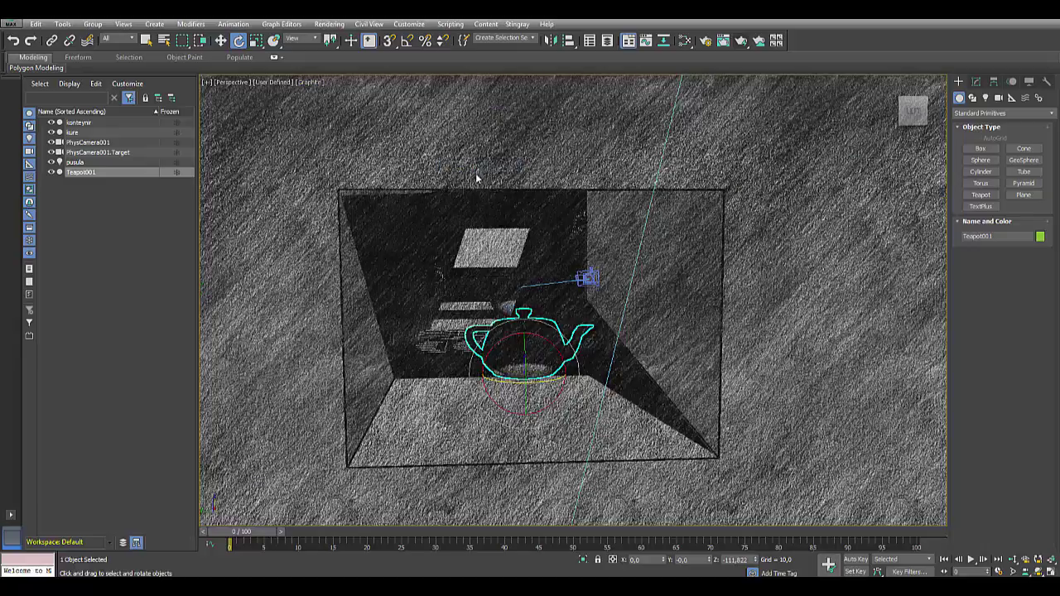
pyautogui.moveTo(551, 381); pyautogui.dragTo(531, 382)
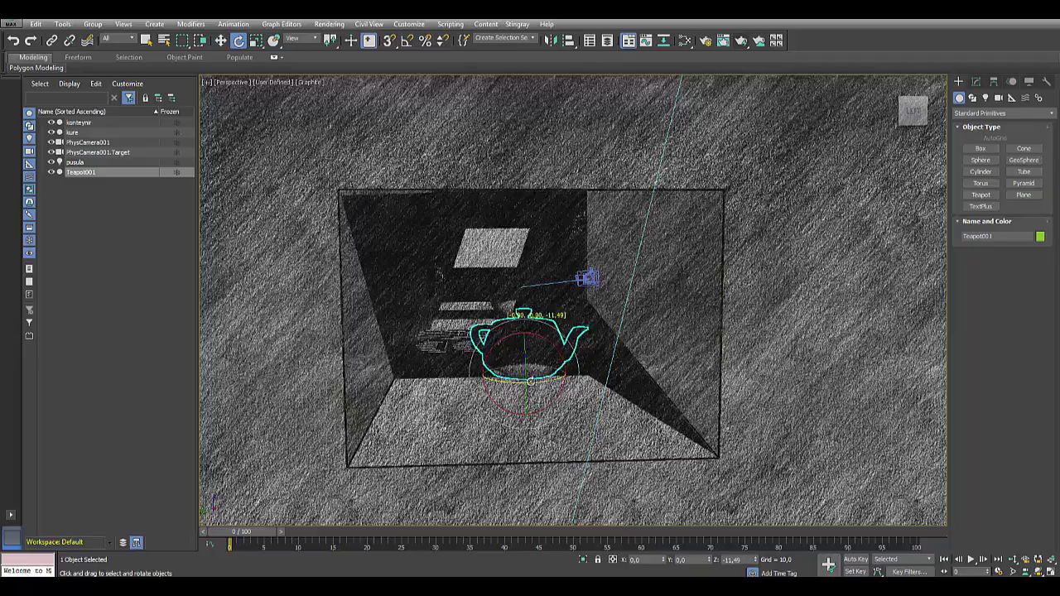
pyautogui.click(317, 82)
pyautogui.moveTo(364, 166)
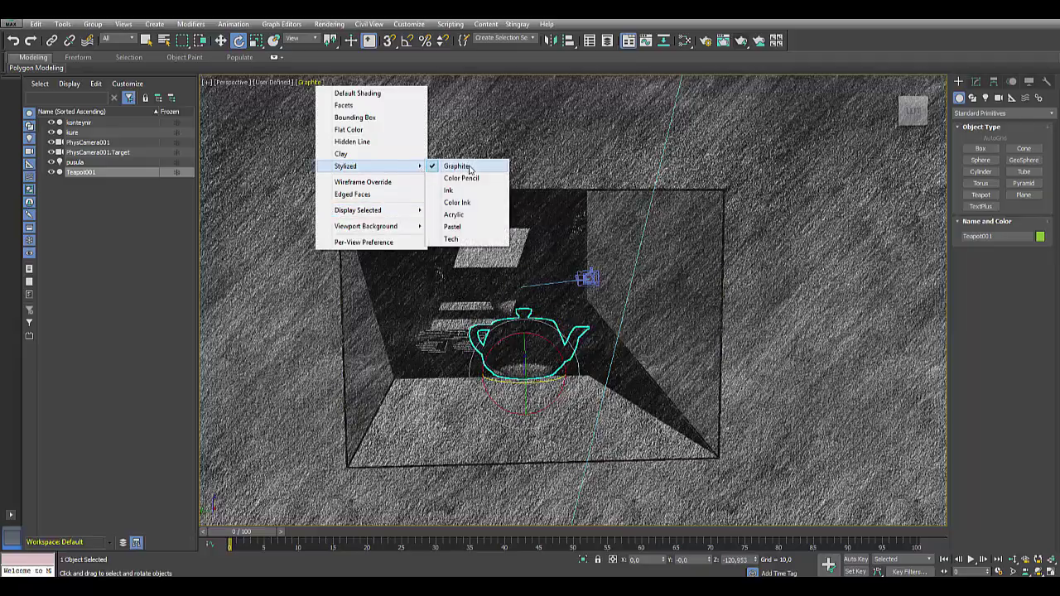
pyautogui.click(460, 179)
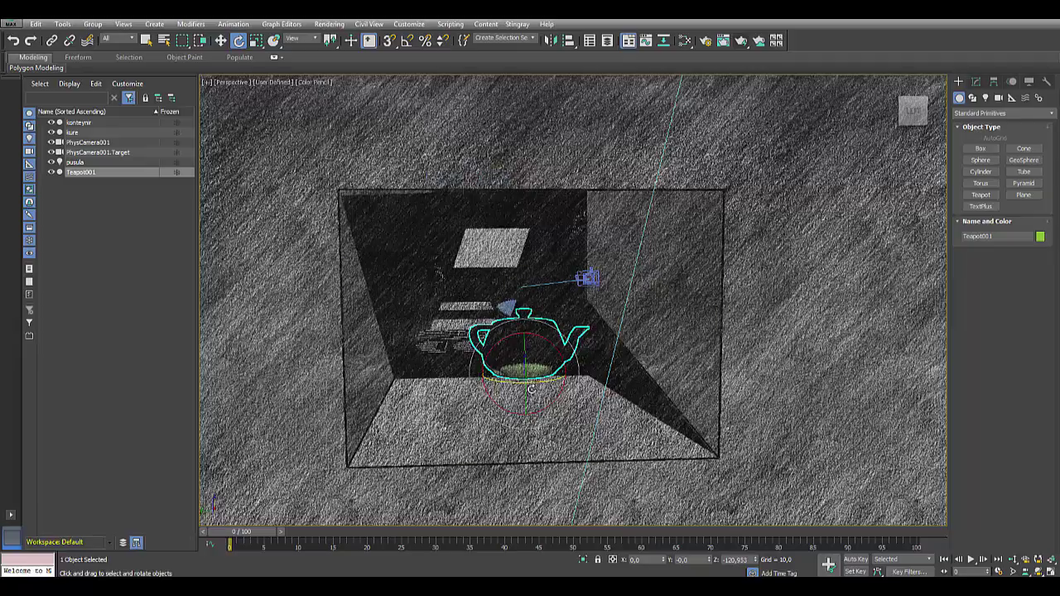
pyautogui.click(323, 83)
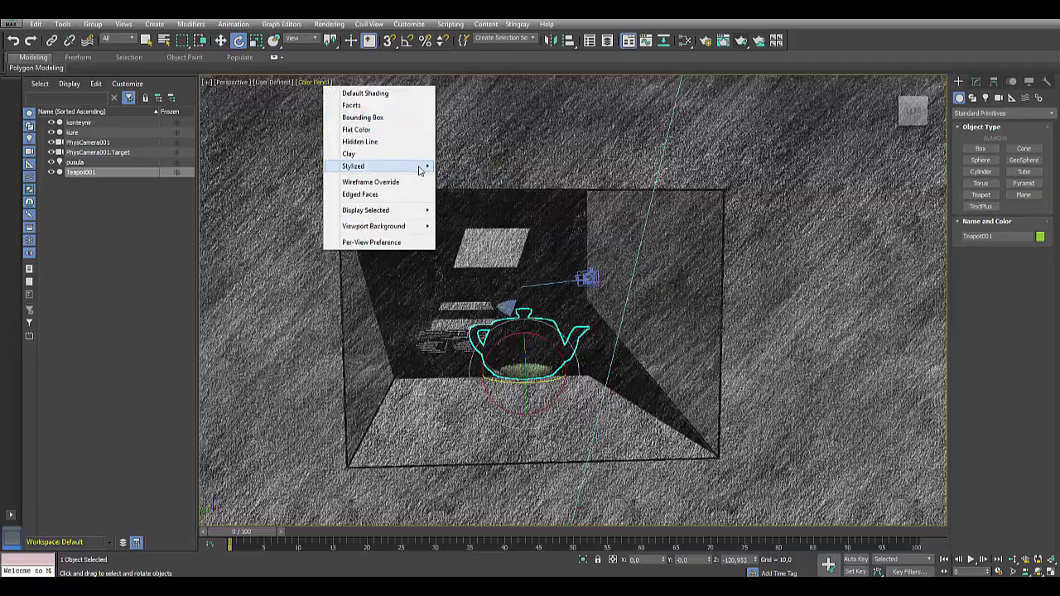
pyautogui.click(472, 202)
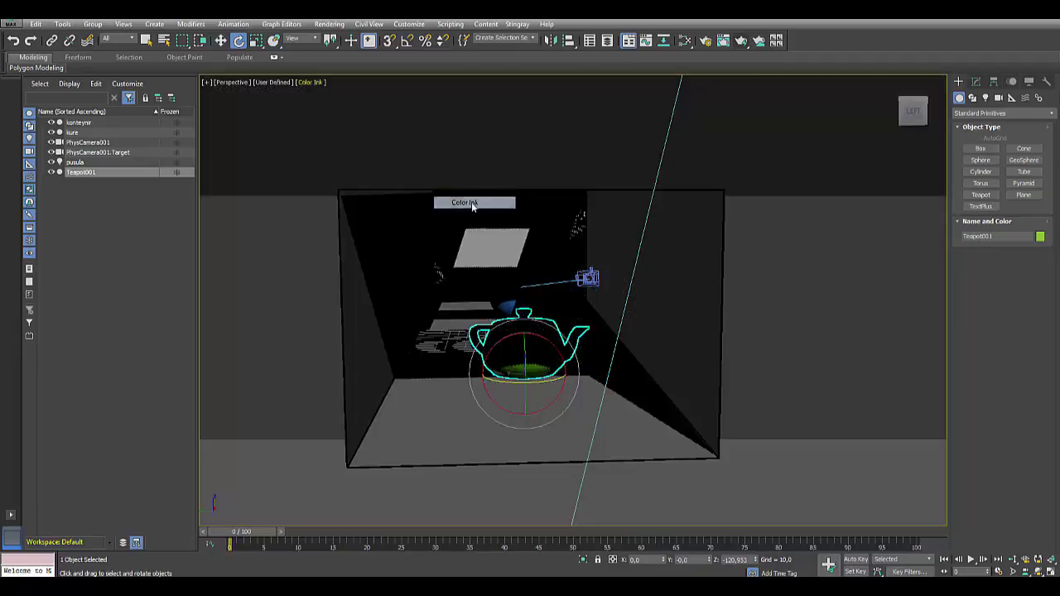
# Step: Switch to Acrylic, rotate the teapot further, return to Graphite and clear the selection
pyautogui.click(319, 83)
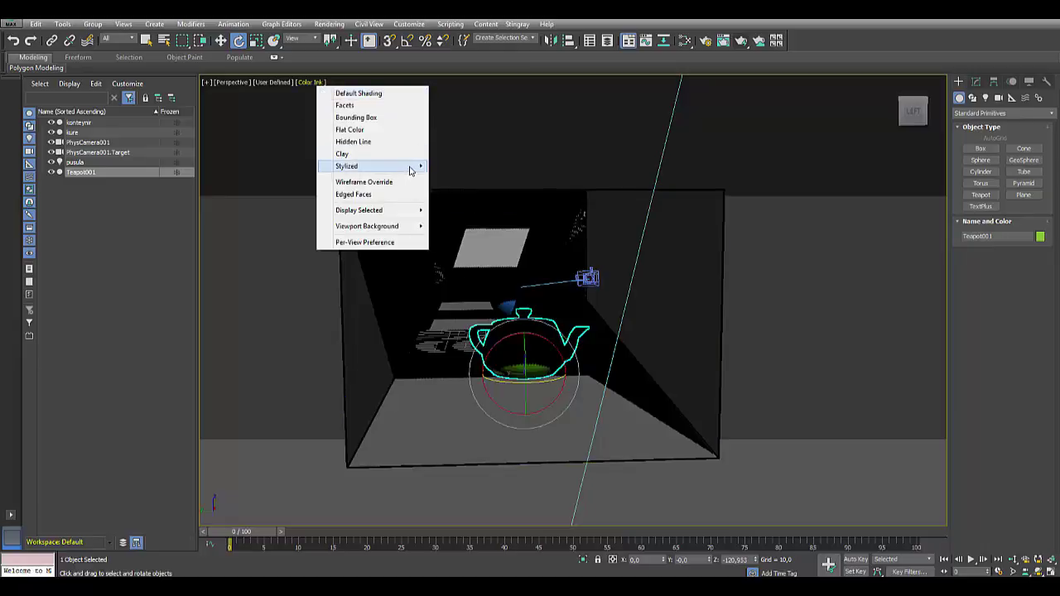
pyautogui.moveTo(347, 166)
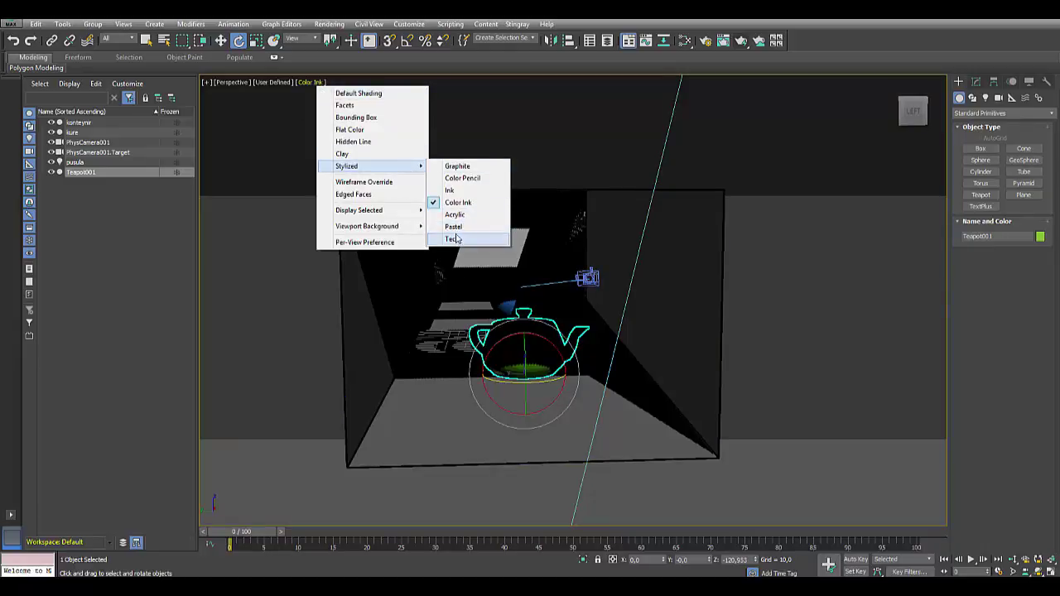
pyautogui.click(455, 214)
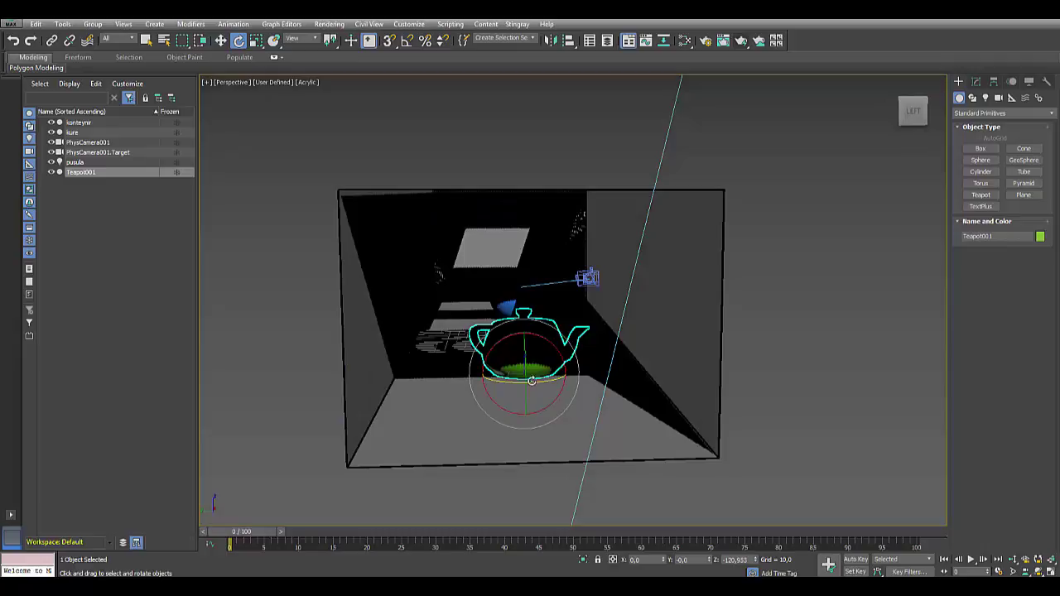
pyautogui.moveTo(534, 389); pyautogui.dragTo(535, 173)
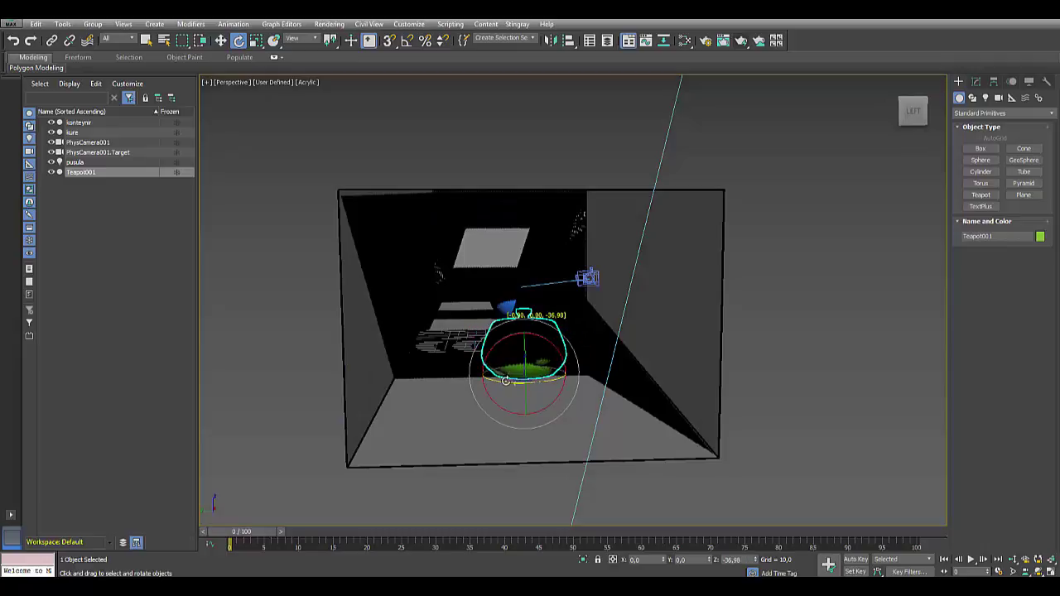
pyautogui.click(309, 82)
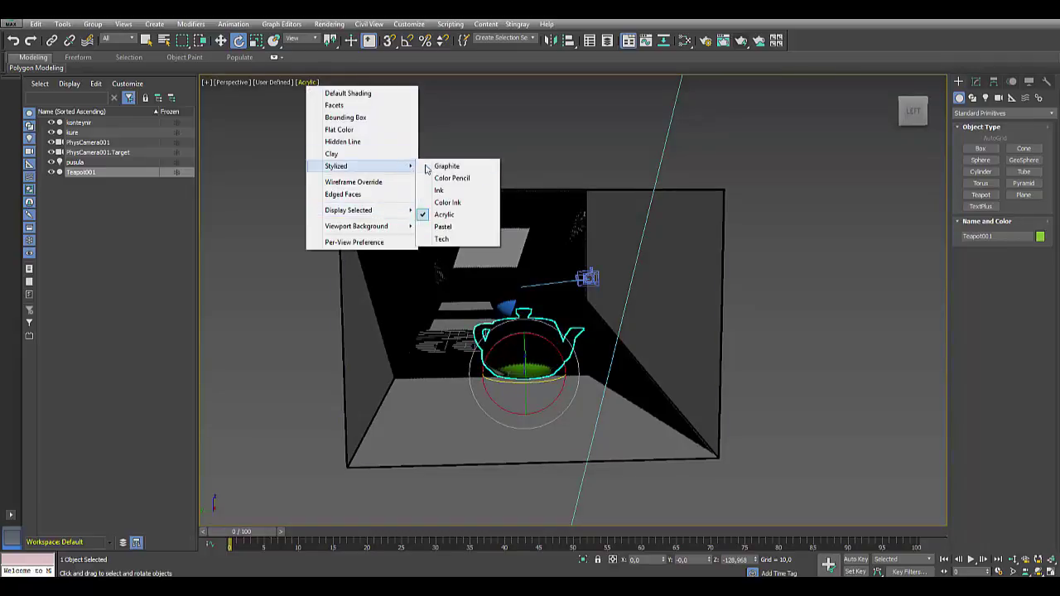
pyautogui.moveTo(356, 166)
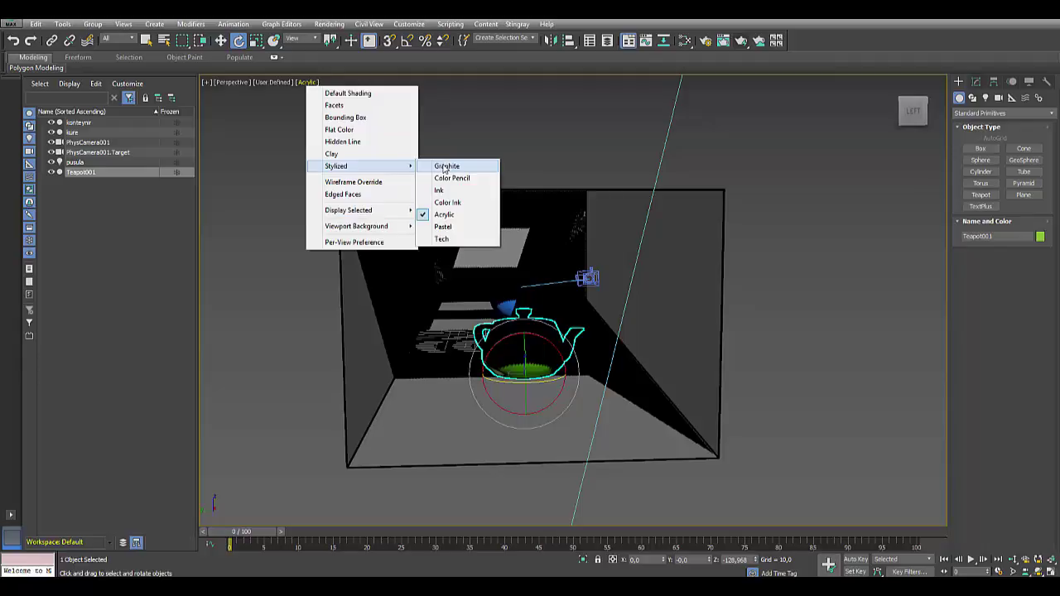
pyautogui.click(446, 167)
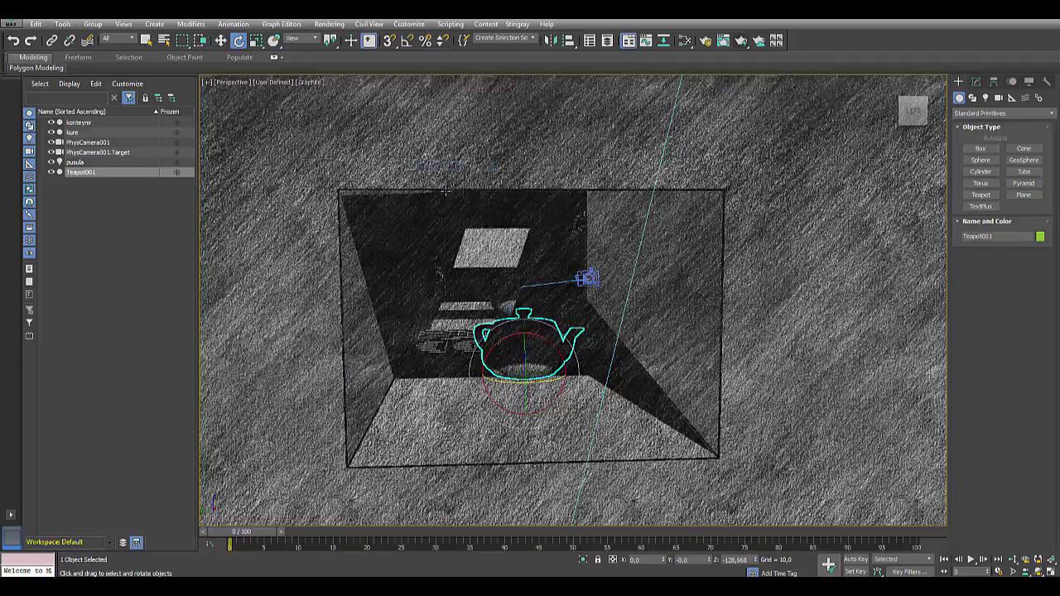
pyautogui.click(318, 85)
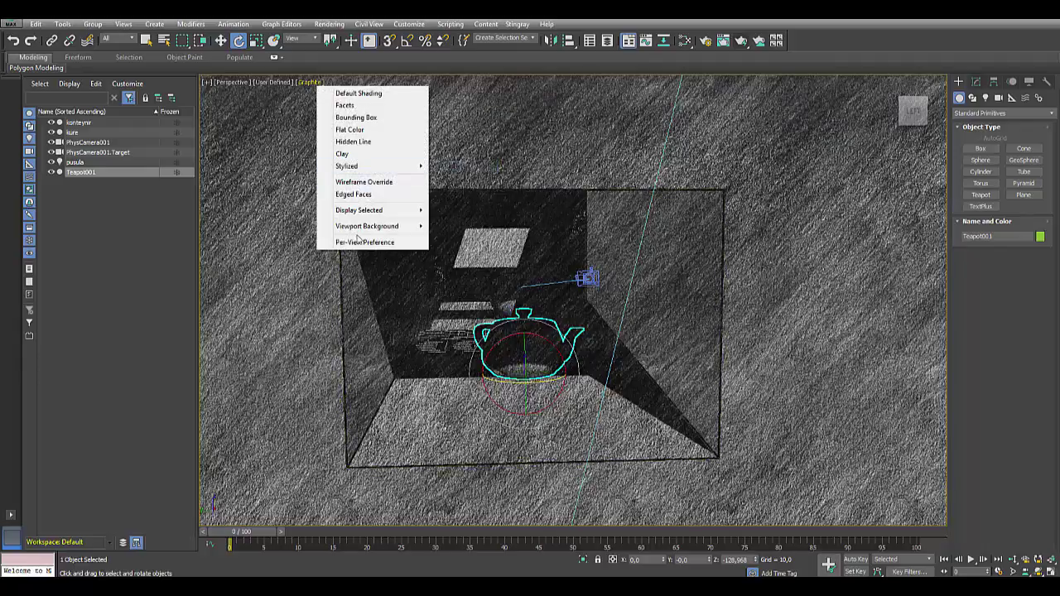
pyautogui.click(284, 199)
# Step: Set the viewport back to Default Shading and activate Select and Move with W
pyautogui.click(309, 82)
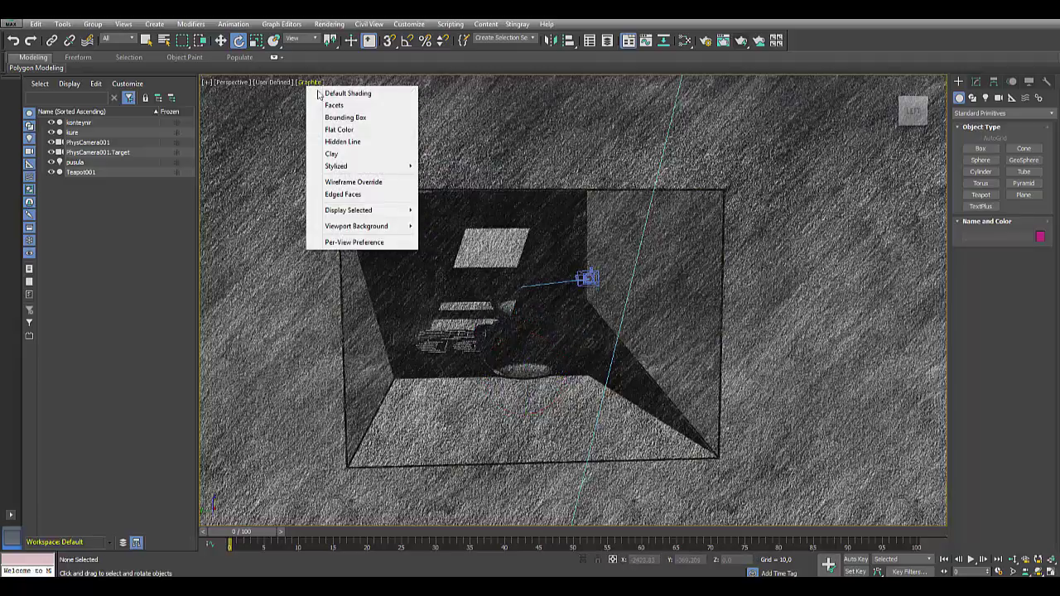
pyautogui.click(358, 93)
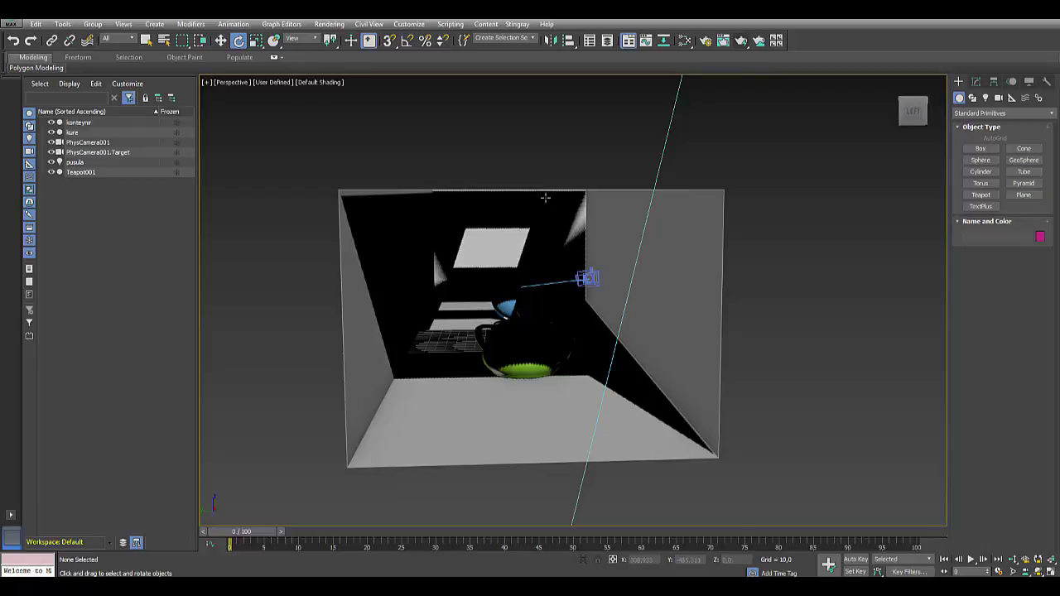
pyautogui.press('w')
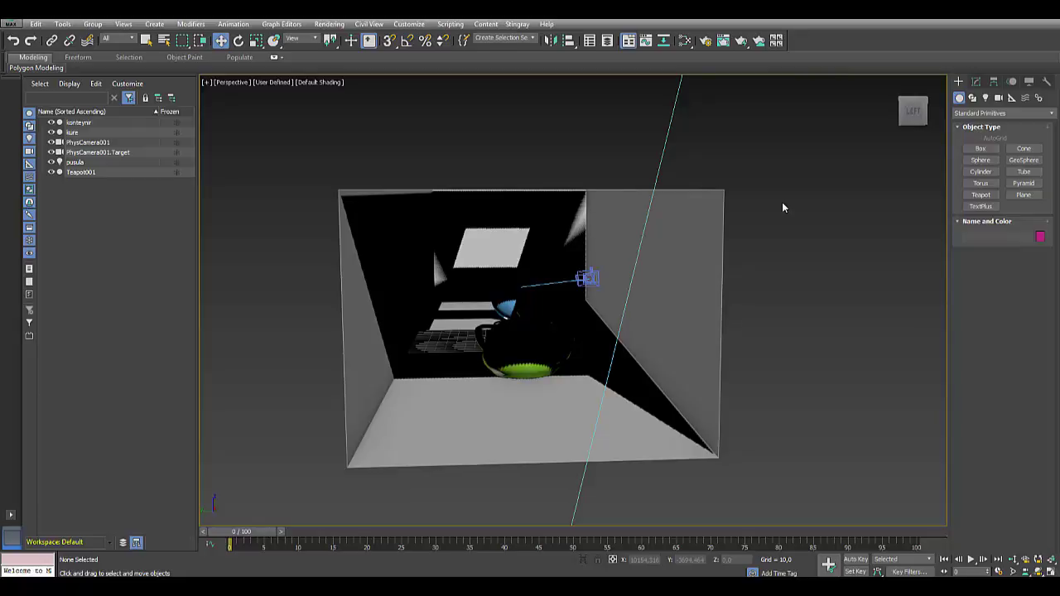
pyautogui.press('F3')
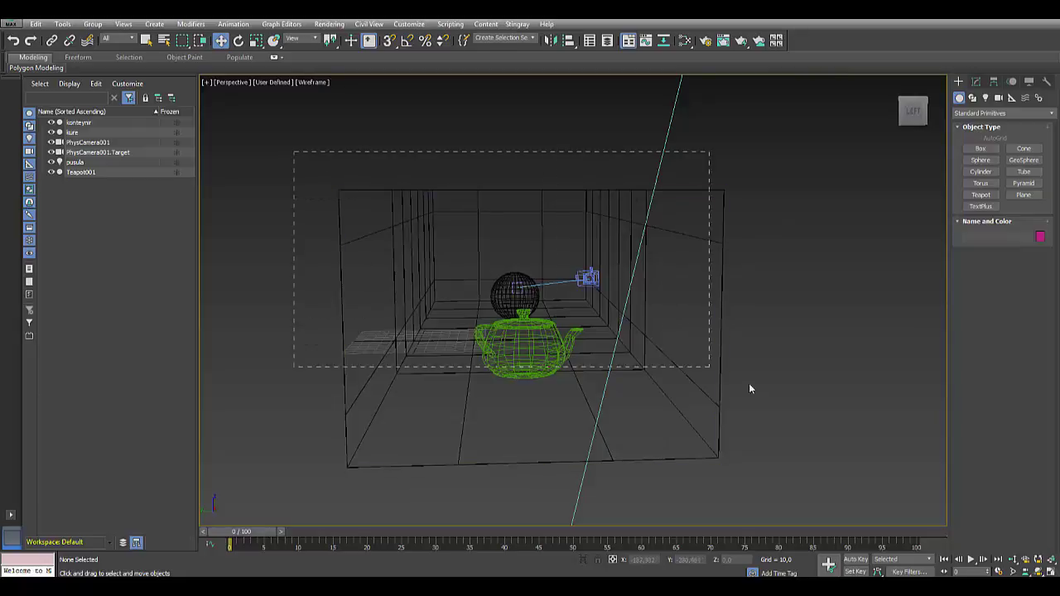
pyautogui.moveTo(750, 389); pyautogui.dragTo(807, 483)
pyautogui.click(835, 364)
pyautogui.press('F3')
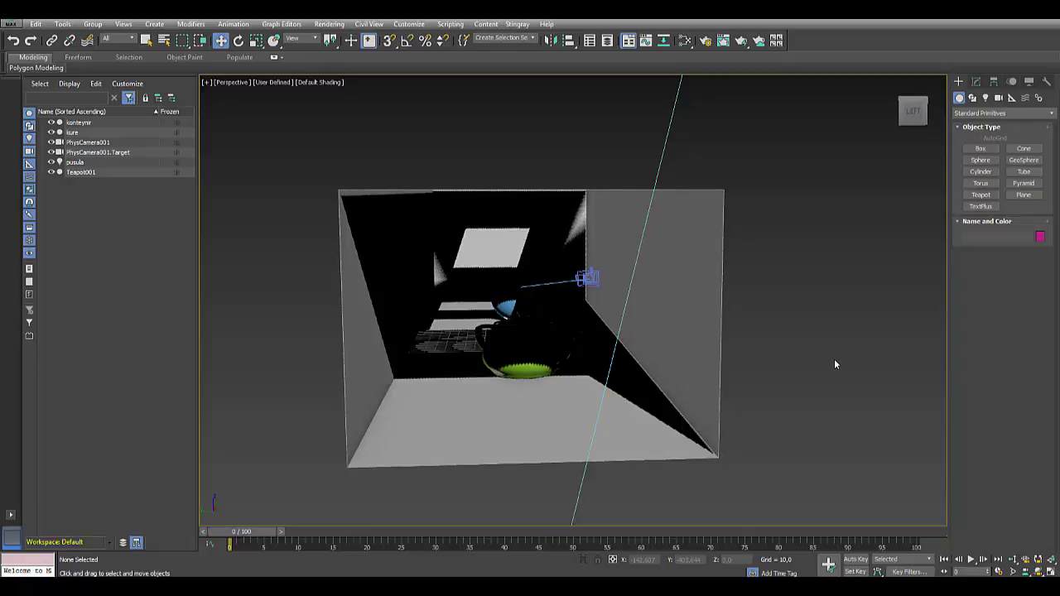
pyautogui.press('F4')
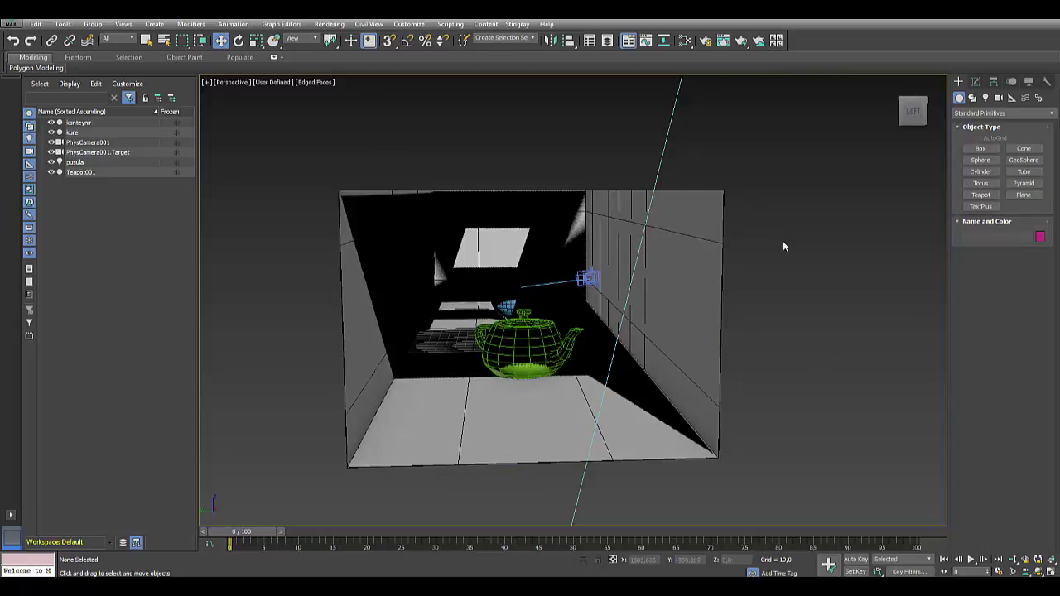
pyautogui.press('F4')
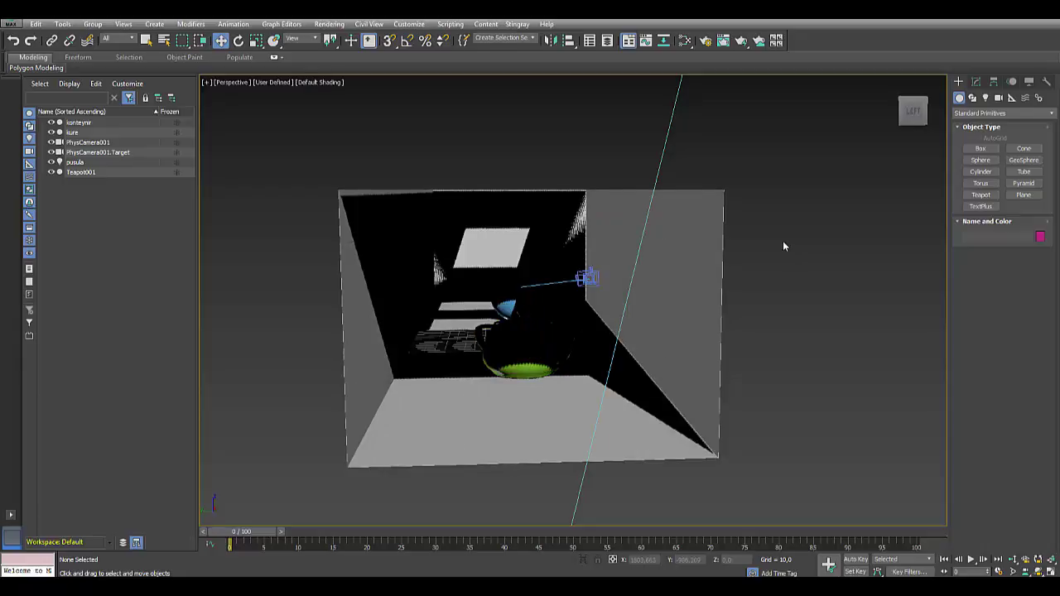